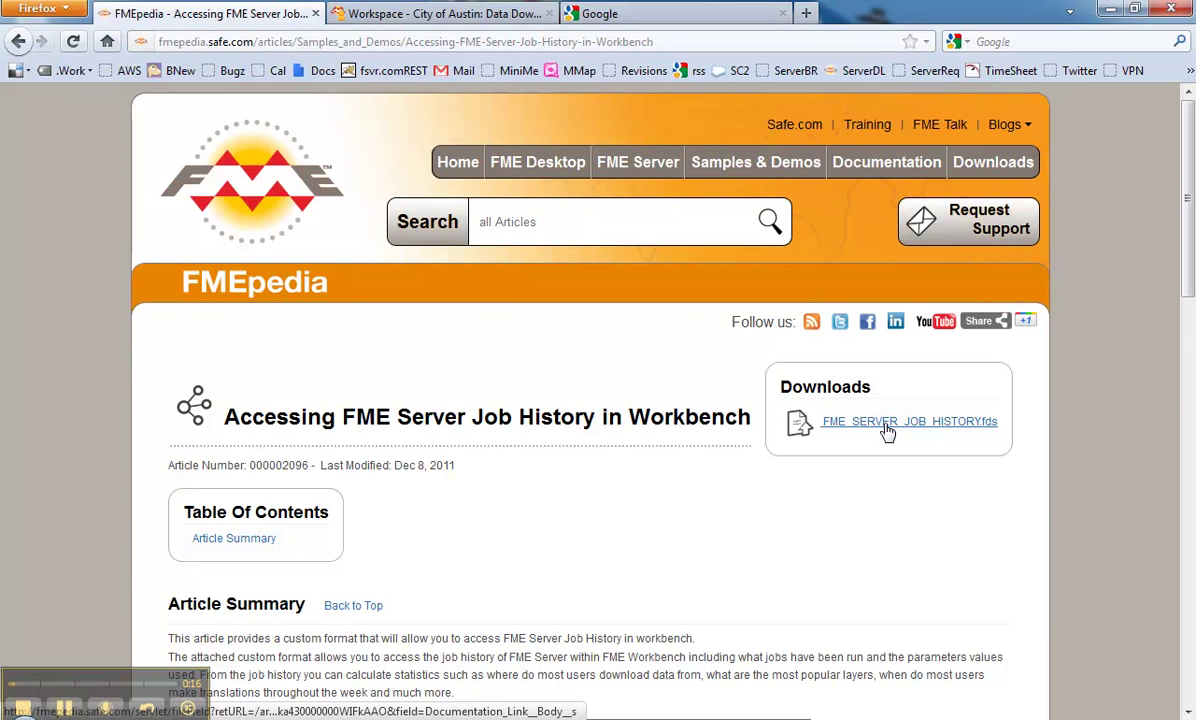
Step: Download FME_SERVER_JOB_HISTORY.fds from FMEpedia and install it into FME Workbench
{"action": "scroll", "coordinate": [887, 431], "scroll_direction": "down", "scroll_amount": 10}
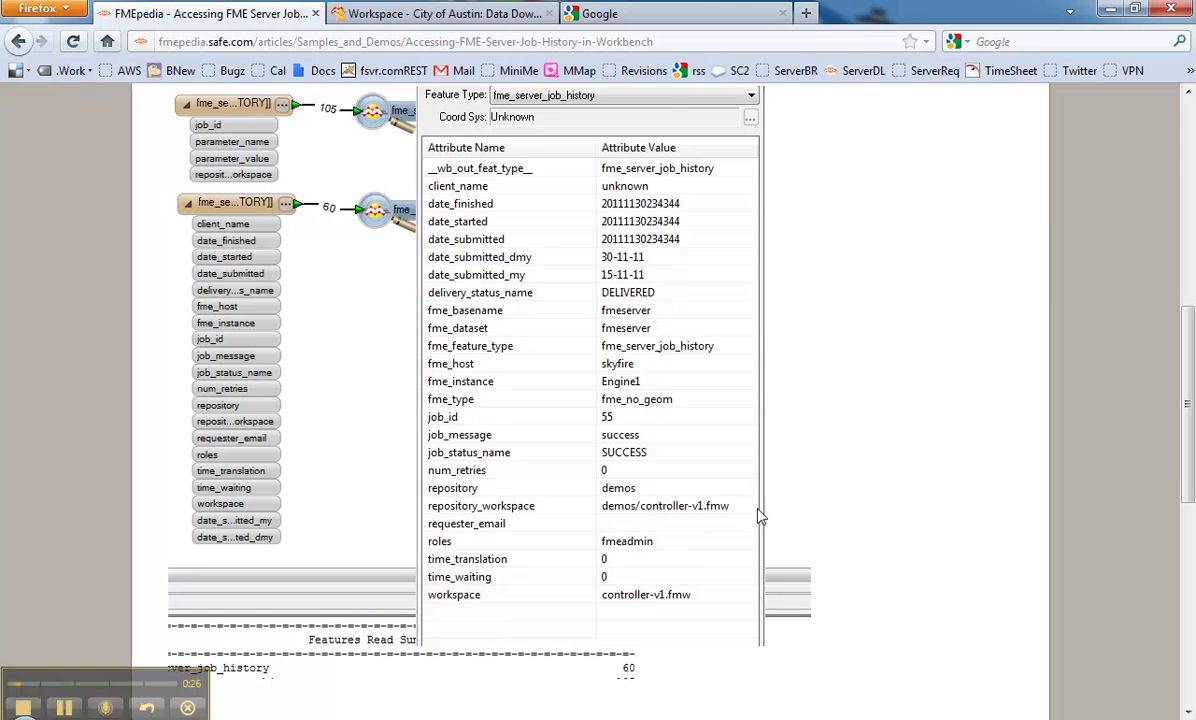
{"action": "scroll", "coordinate": [815, 526], "scroll_direction": "up", "scroll_amount": 10}
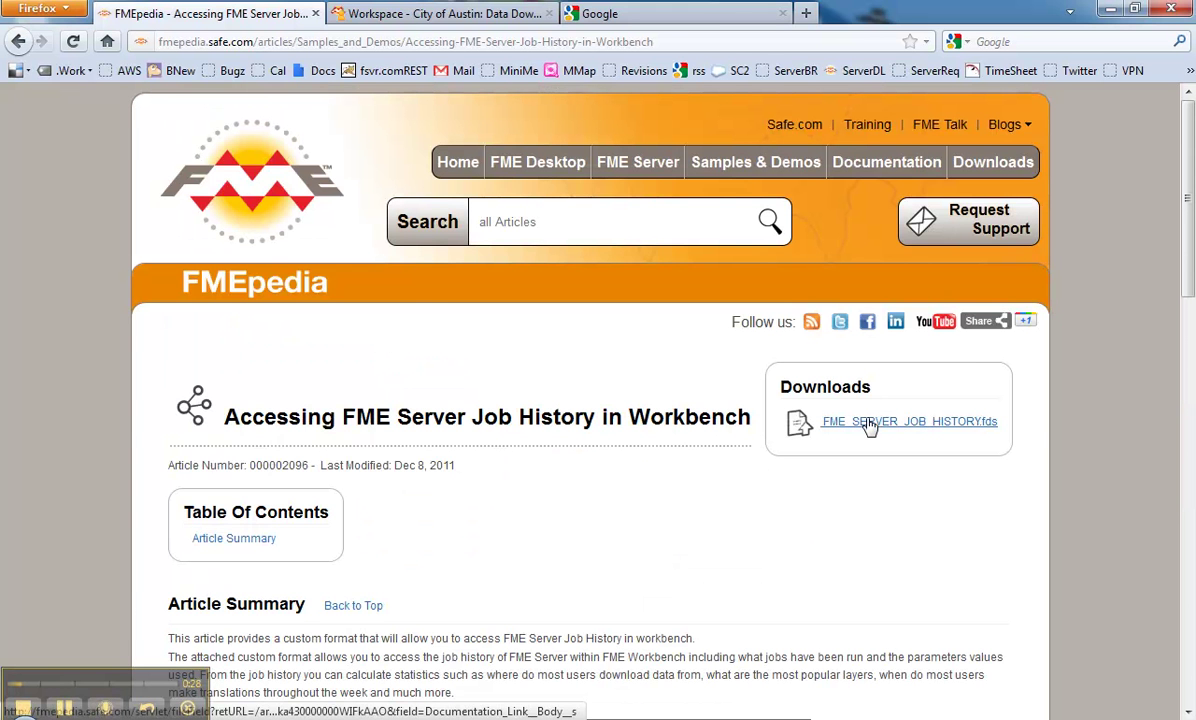
{"action": "left_click", "coordinate": [868, 423]}
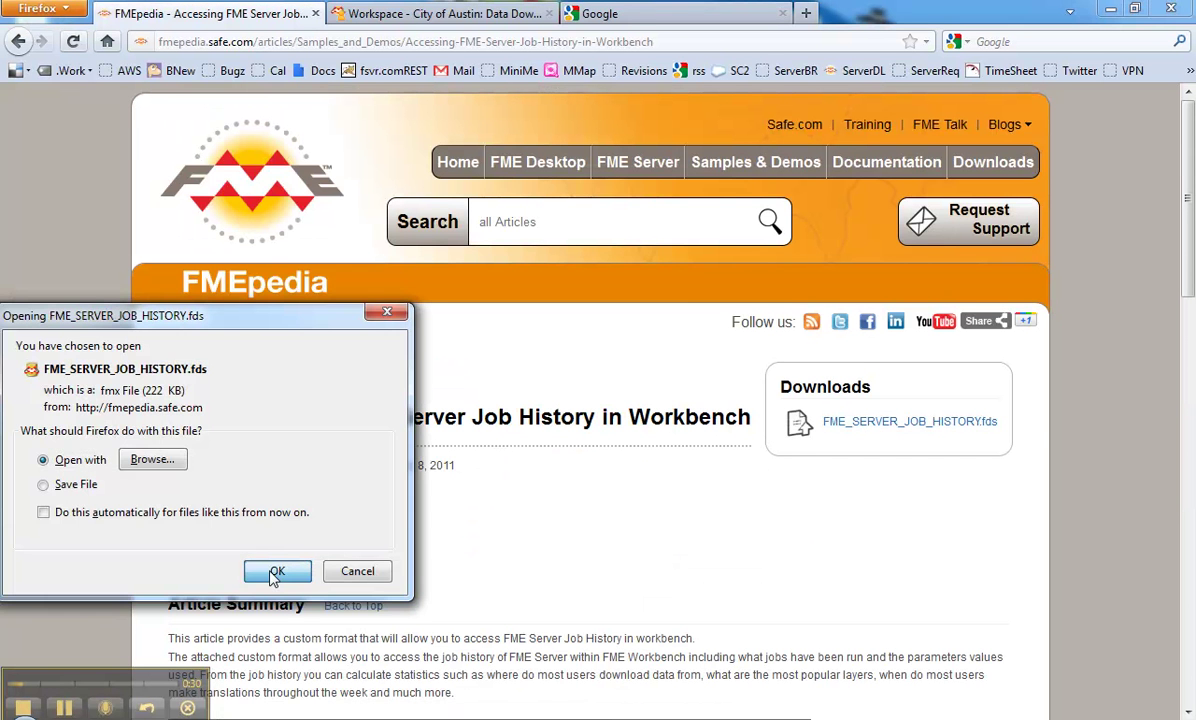
{"action": "left_click", "coordinate": [276, 573]}
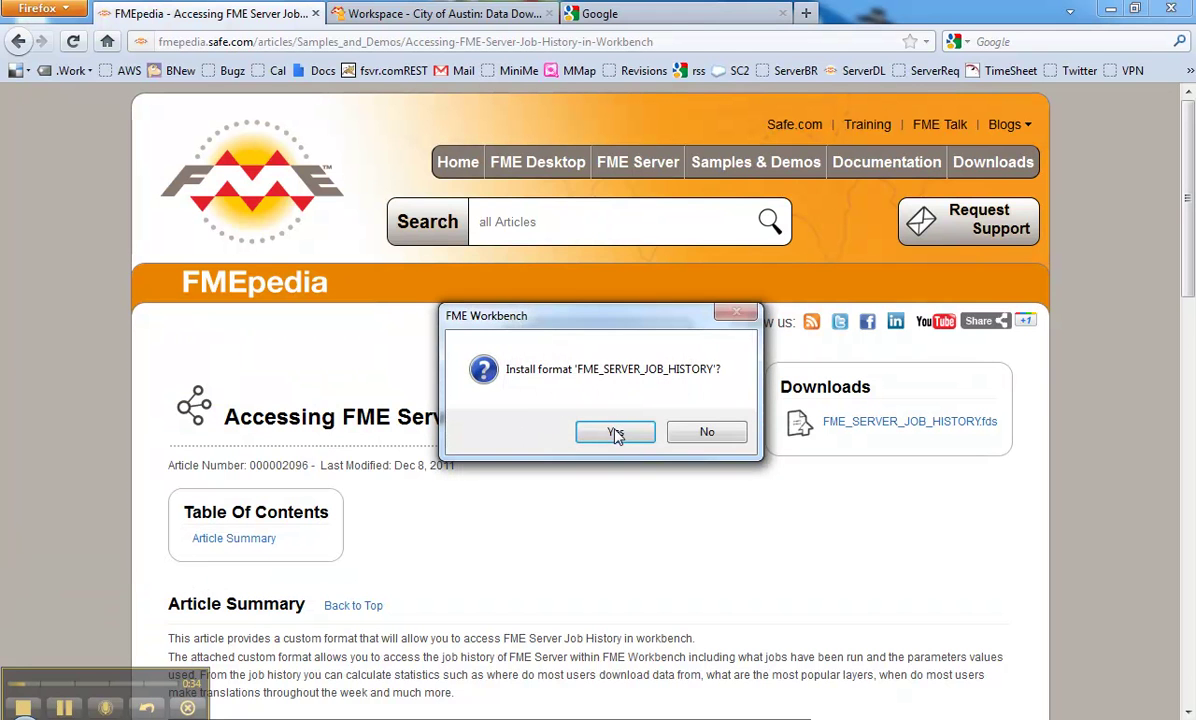
{"action": "left_click", "coordinate": [615, 432]}
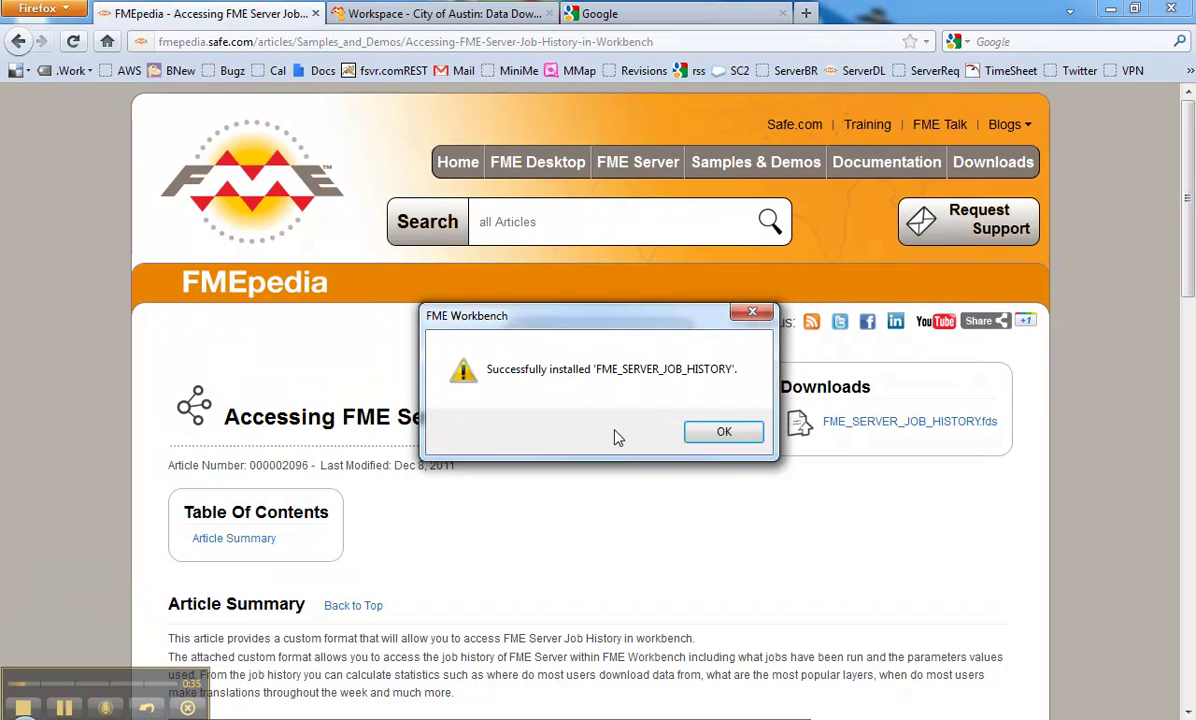
{"action": "left_click", "coordinate": [718, 432]}
Step: Launch FME Workbench from All Programs > FME Desktop 2012 (Build 12188)
{"action": "key", "text": "super"}
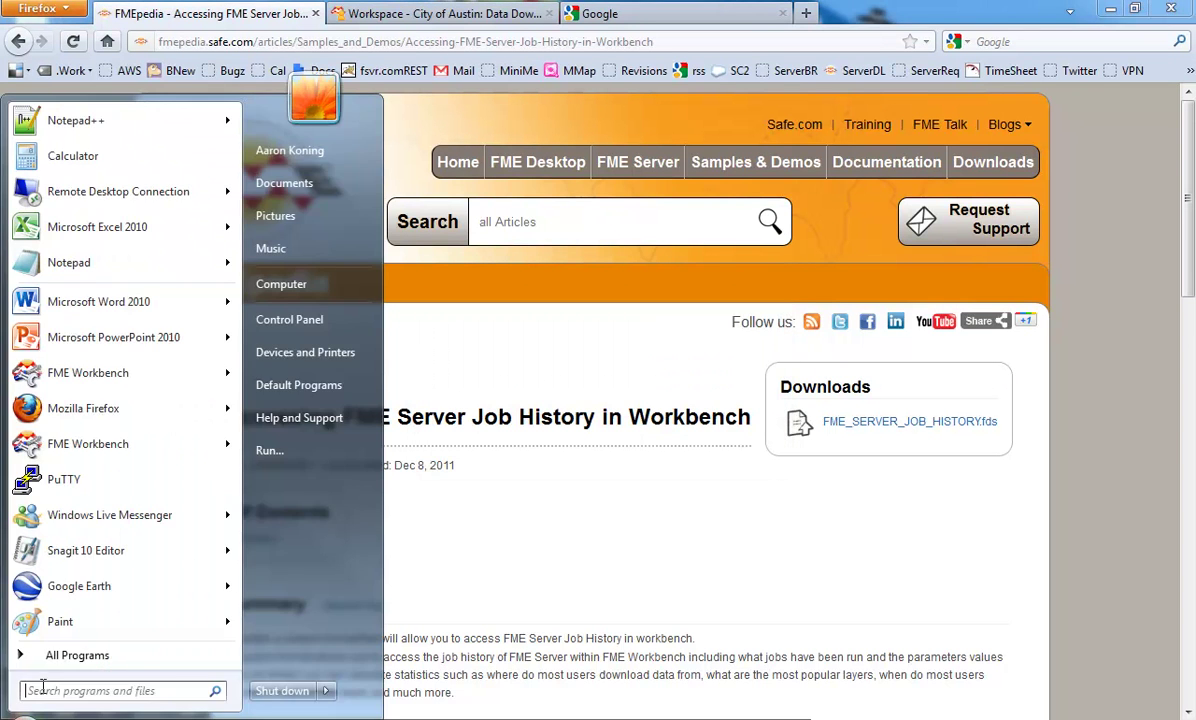
{"action": "left_click", "coordinate": [68, 656]}
{"action": "left_click", "coordinate": [90, 486]}
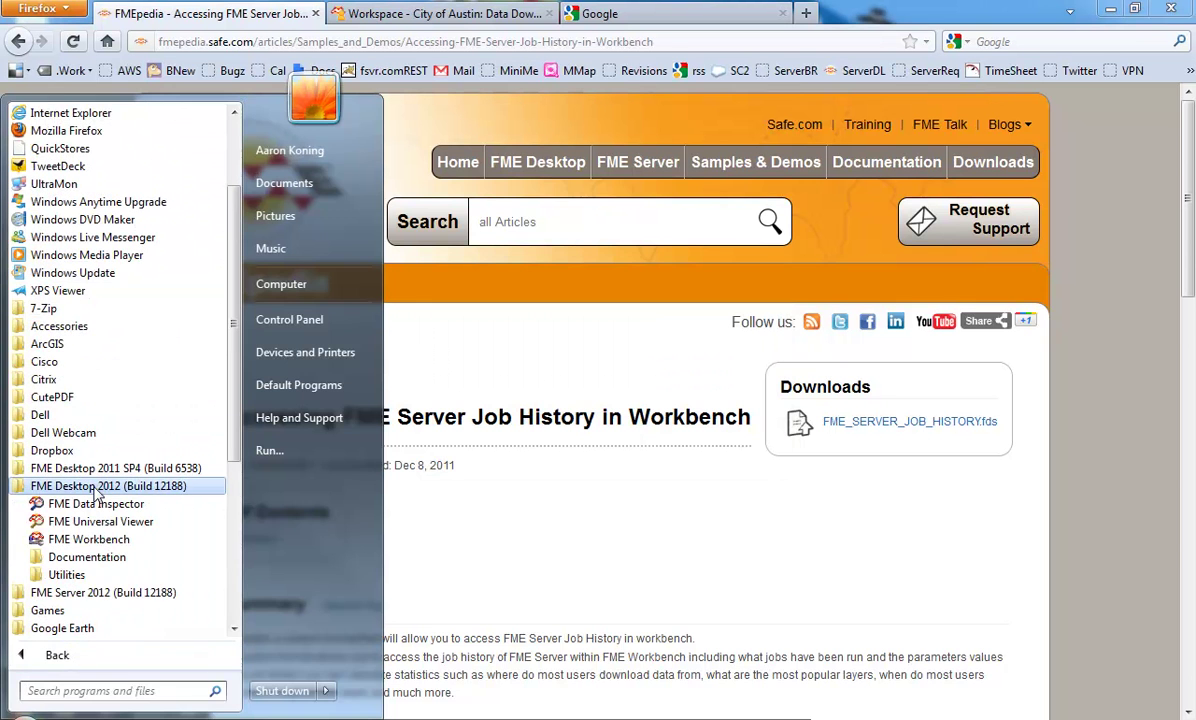
{"action": "left_click", "coordinate": [96, 540]}
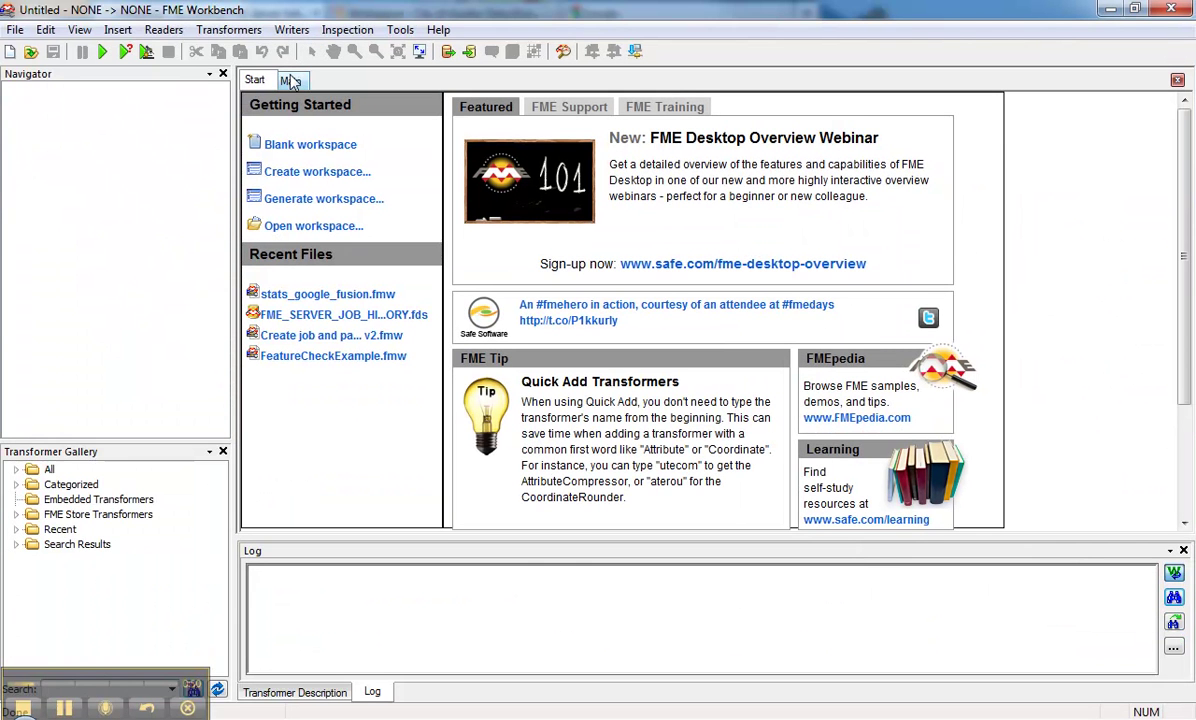
Step: Start generating a new workspace with FME Server Job History as the reader format
{"action": "left_click", "coordinate": [157, 29]}
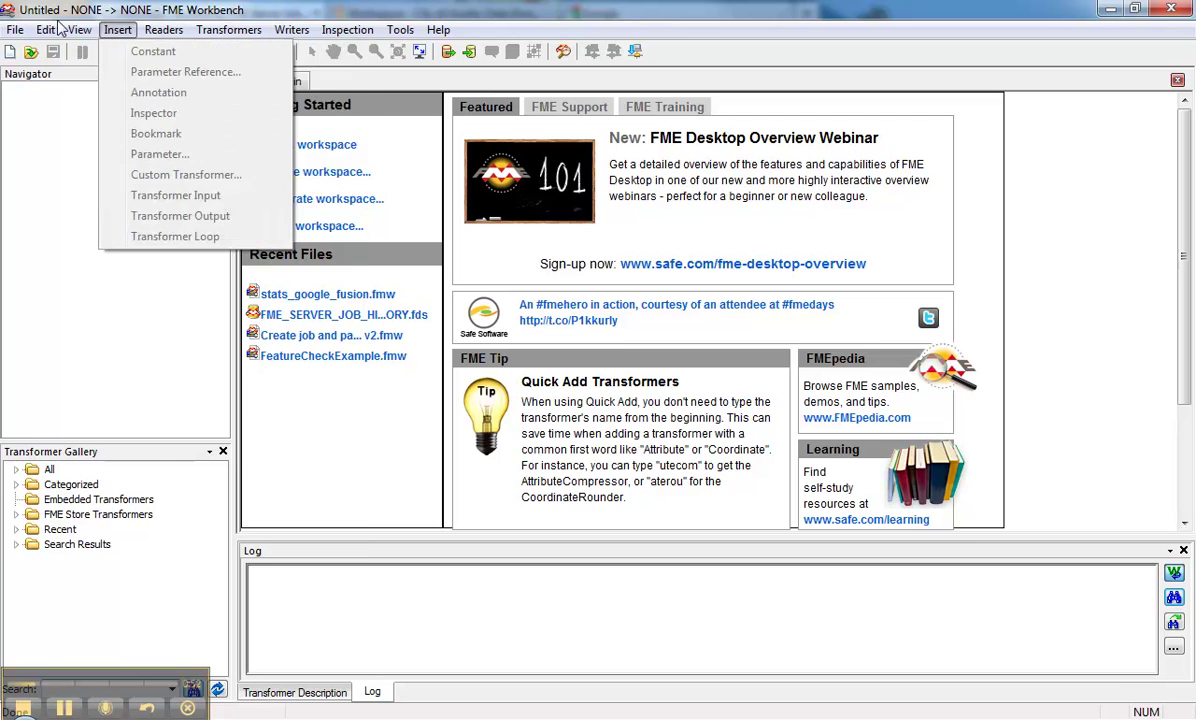
{"action": "left_click", "coordinate": [24, 50]}
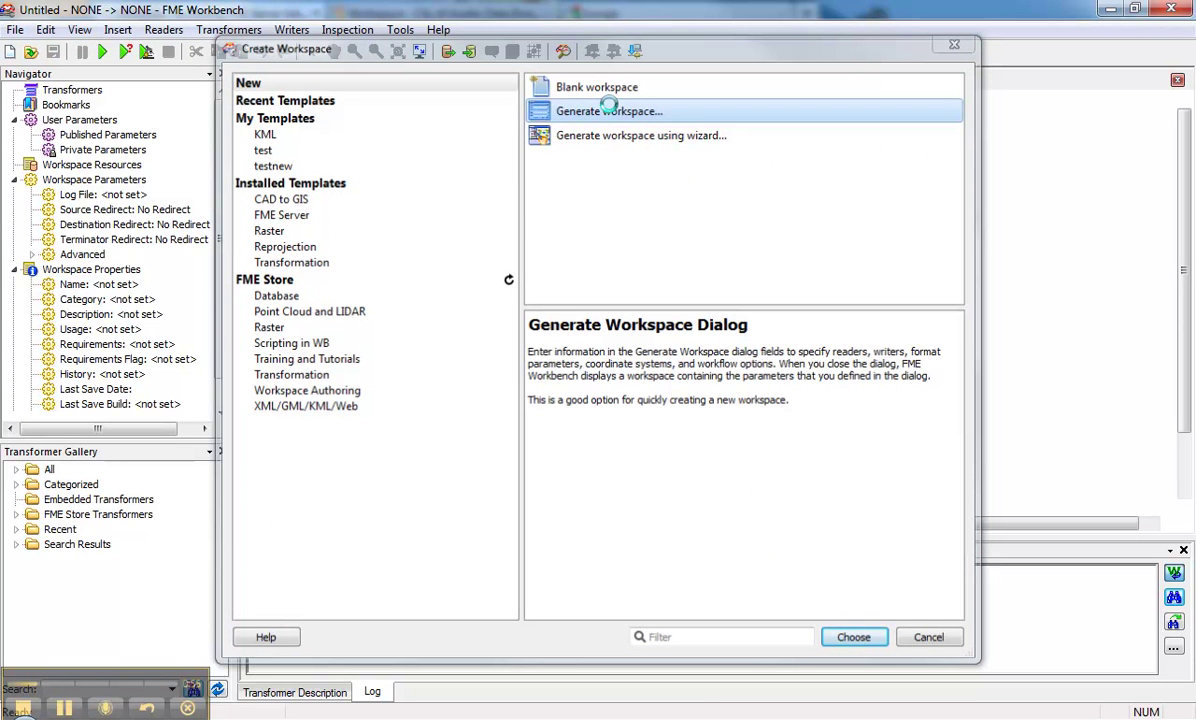
{"action": "type", "text": "fmeserv"}
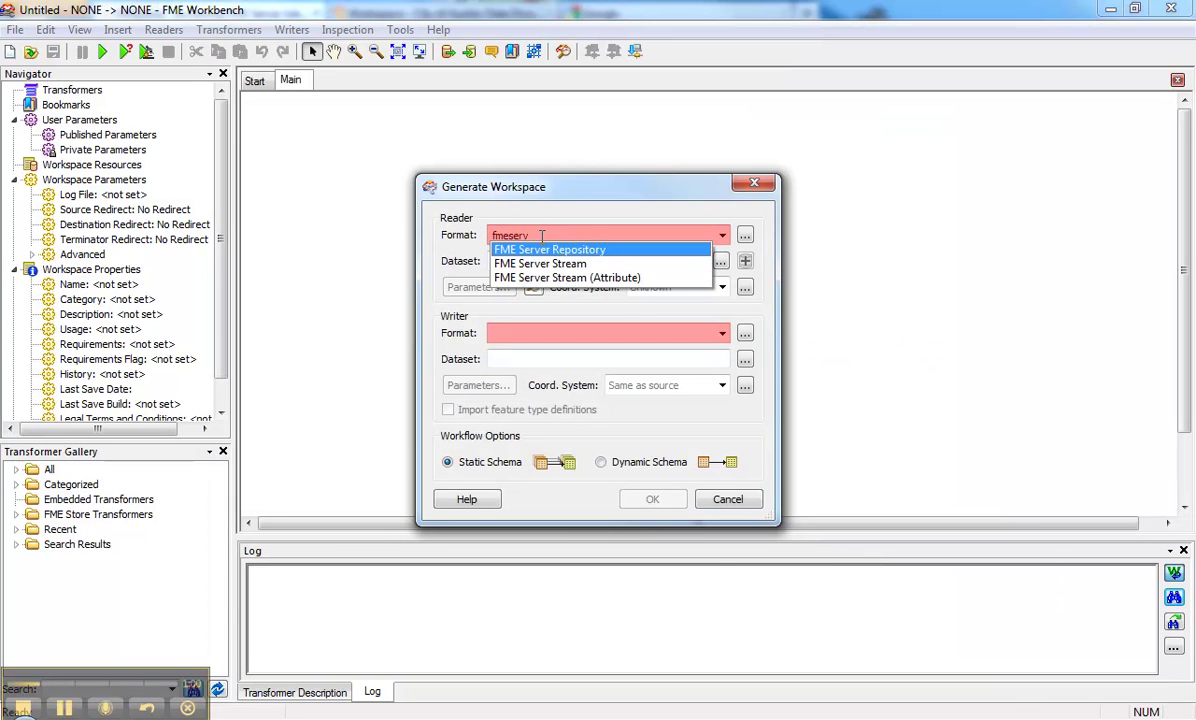
{"action": "key", "text": "BackSpace"}
{"action": "type", "text": "s"}
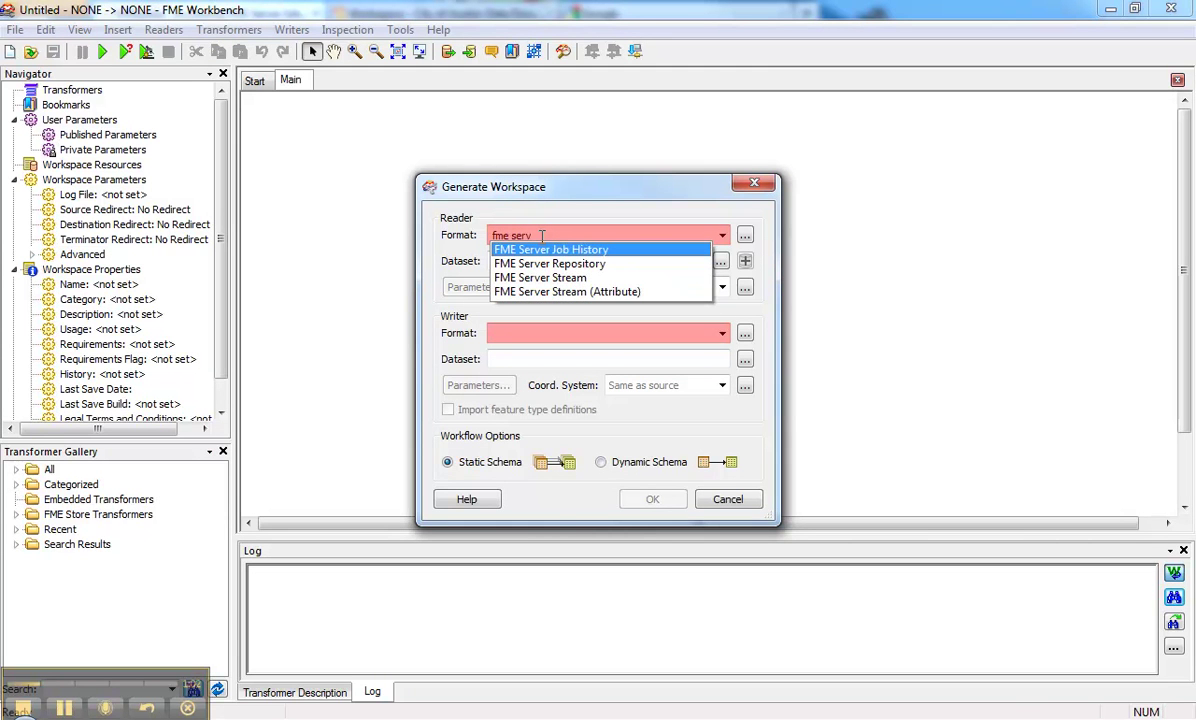
{"action": "left_click", "coordinate": [559, 251]}
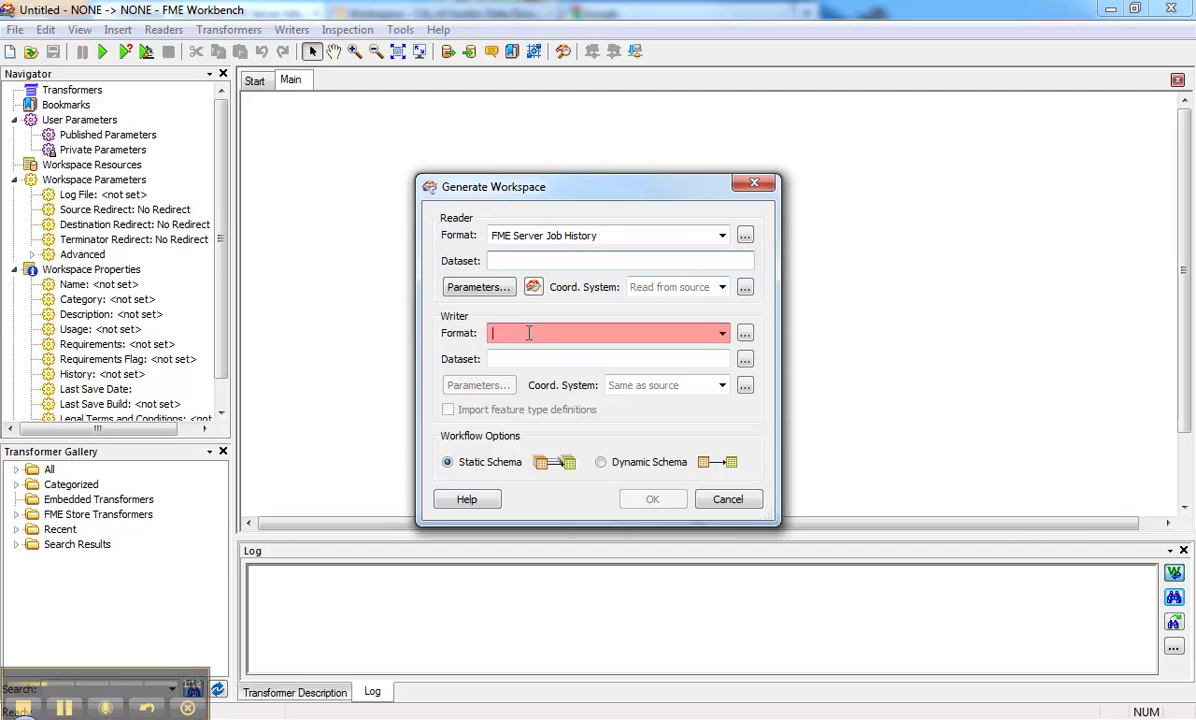
Step: Set the writer to Google Fusion Tables Non-Spatial and enter the Google account username and password
{"action": "type", "text": "google"}
{"action": "key", "text": "Down"}
{"action": "key", "text": "Down"}
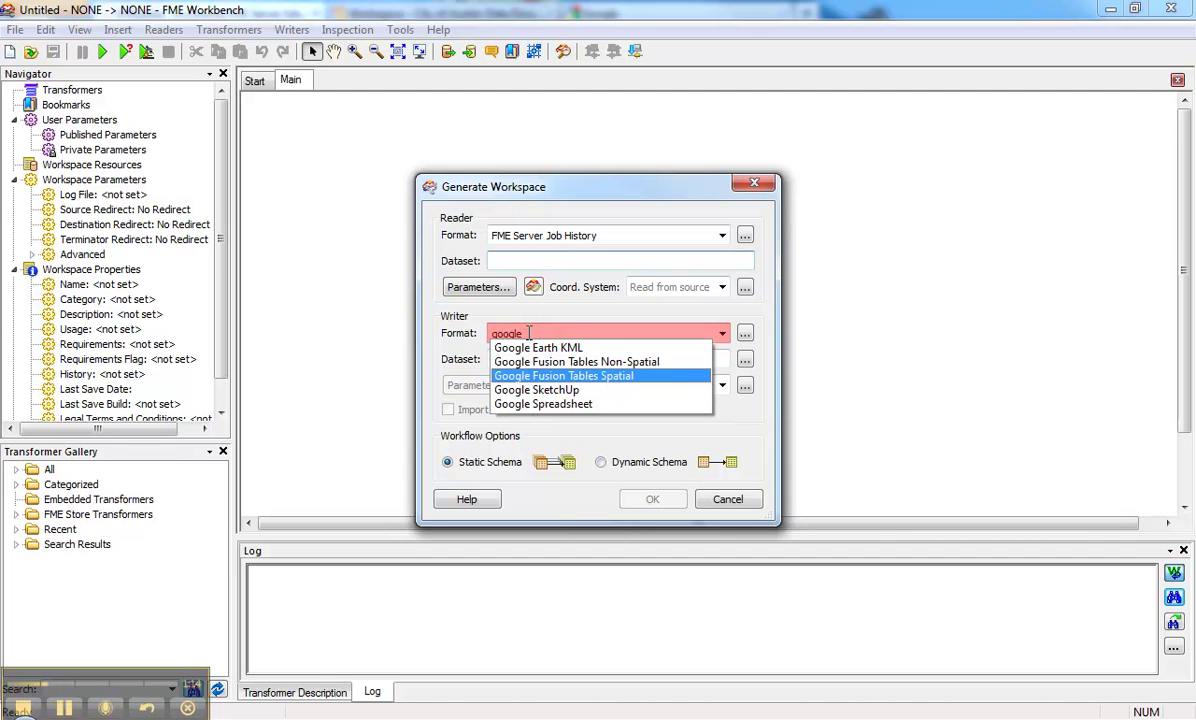
{"action": "key", "text": "Up"}
{"action": "key", "text": "Return"}
{"action": "left_click", "coordinate": [478, 386]}
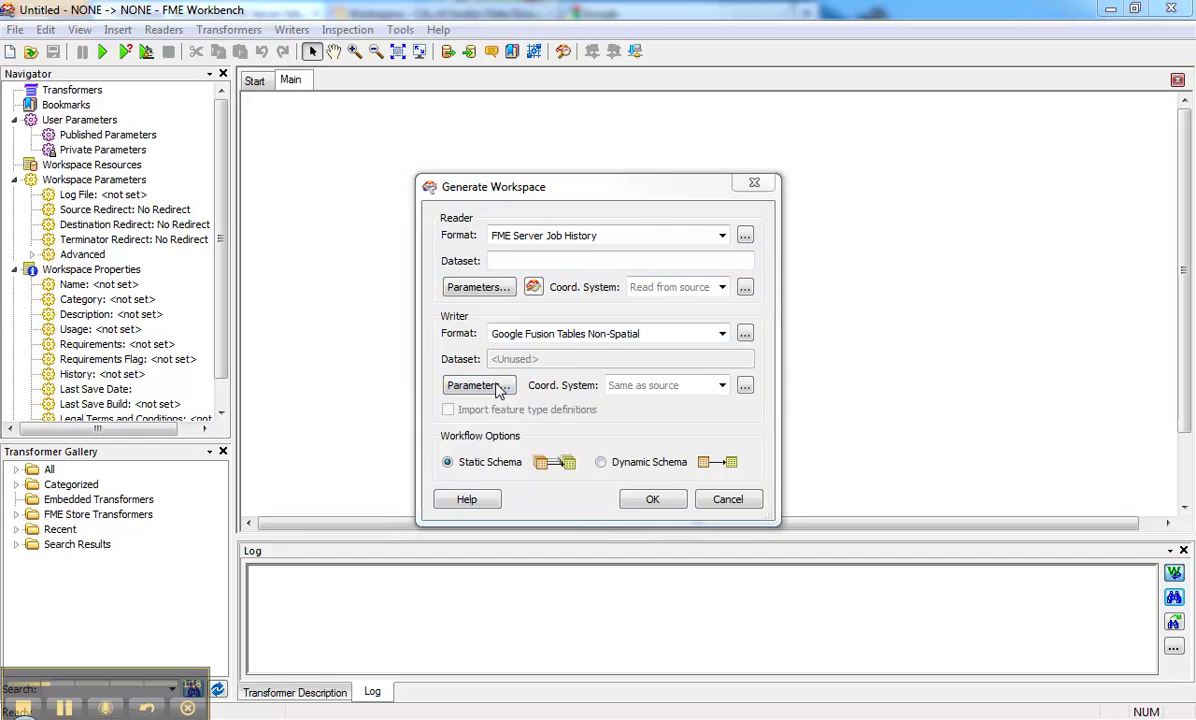
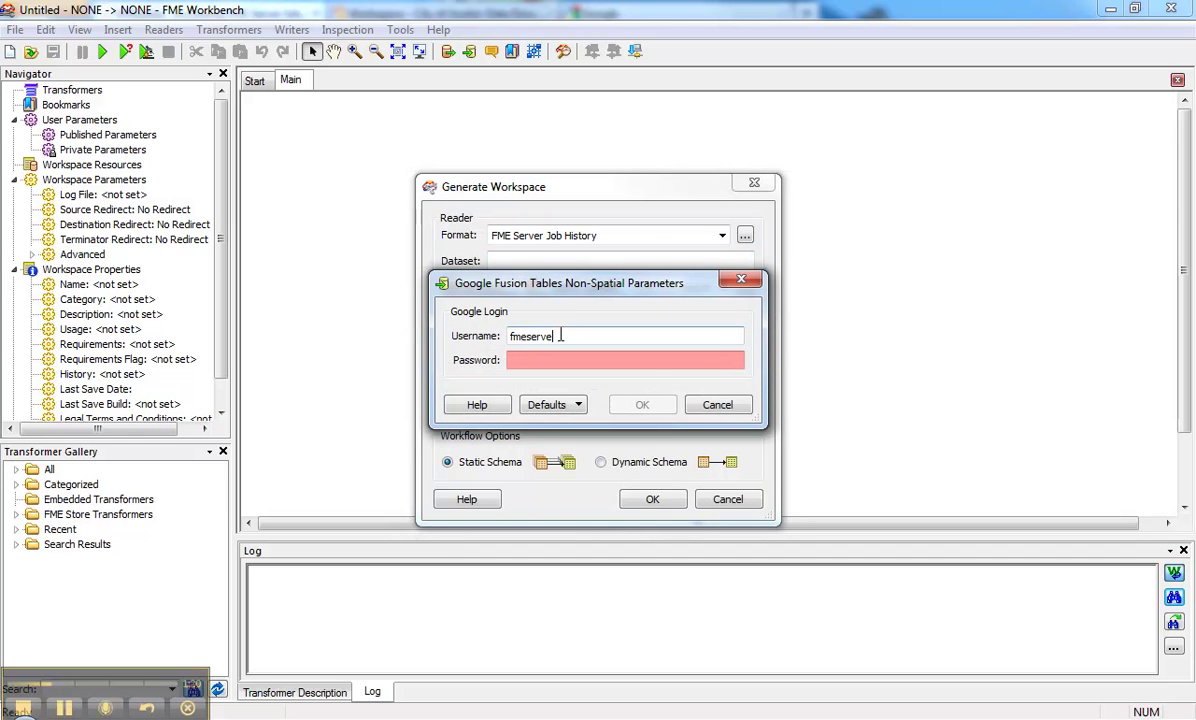
{"action": "key", "text": "Tab"}
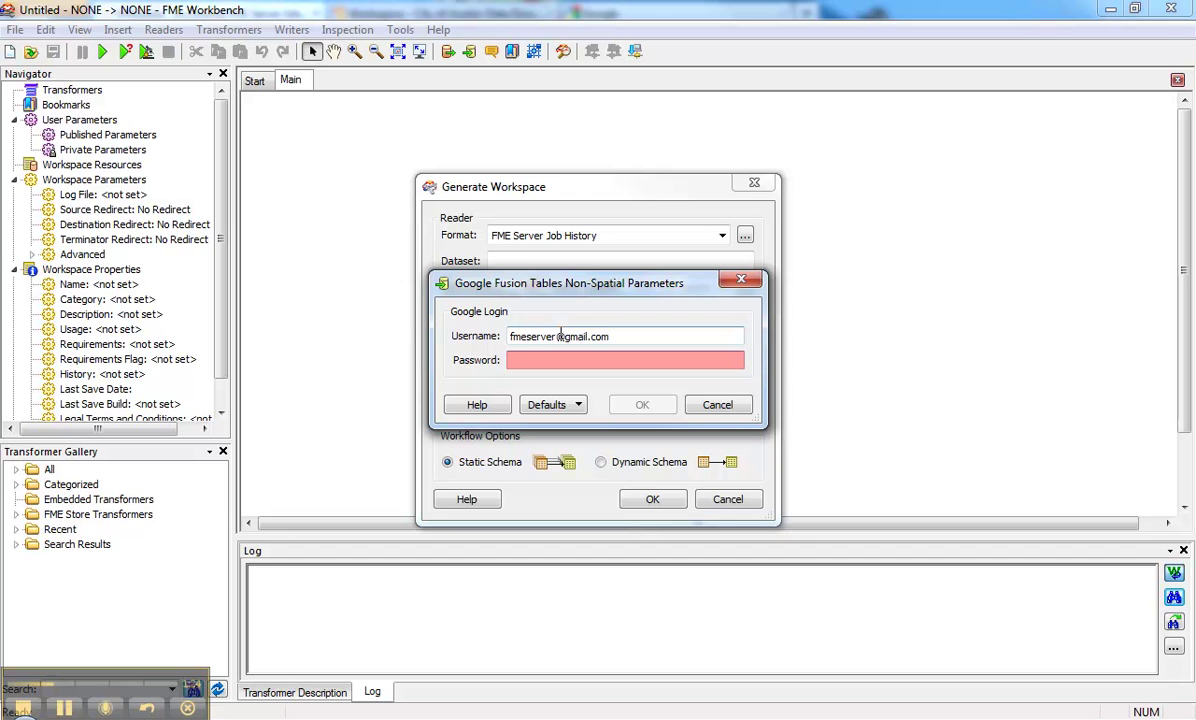
{"action": "type", "text": "••"}
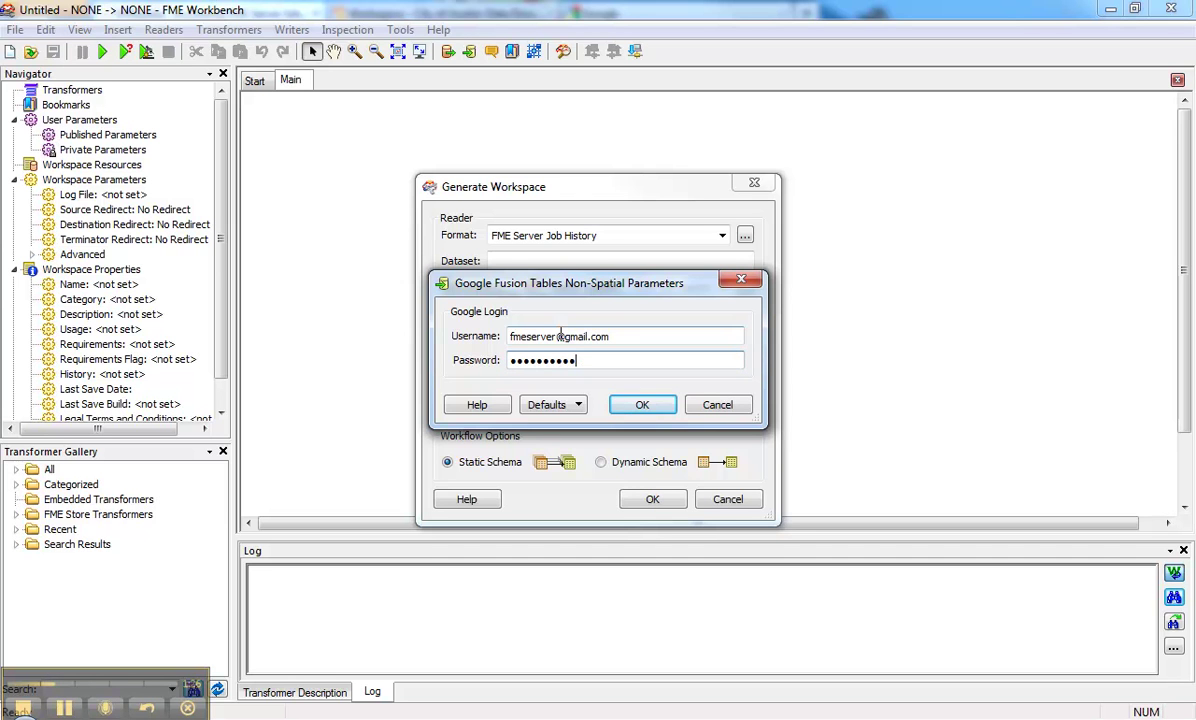
{"action": "type", "text": "••••••••"}
{"action": "left_click", "coordinate": [641, 405]}
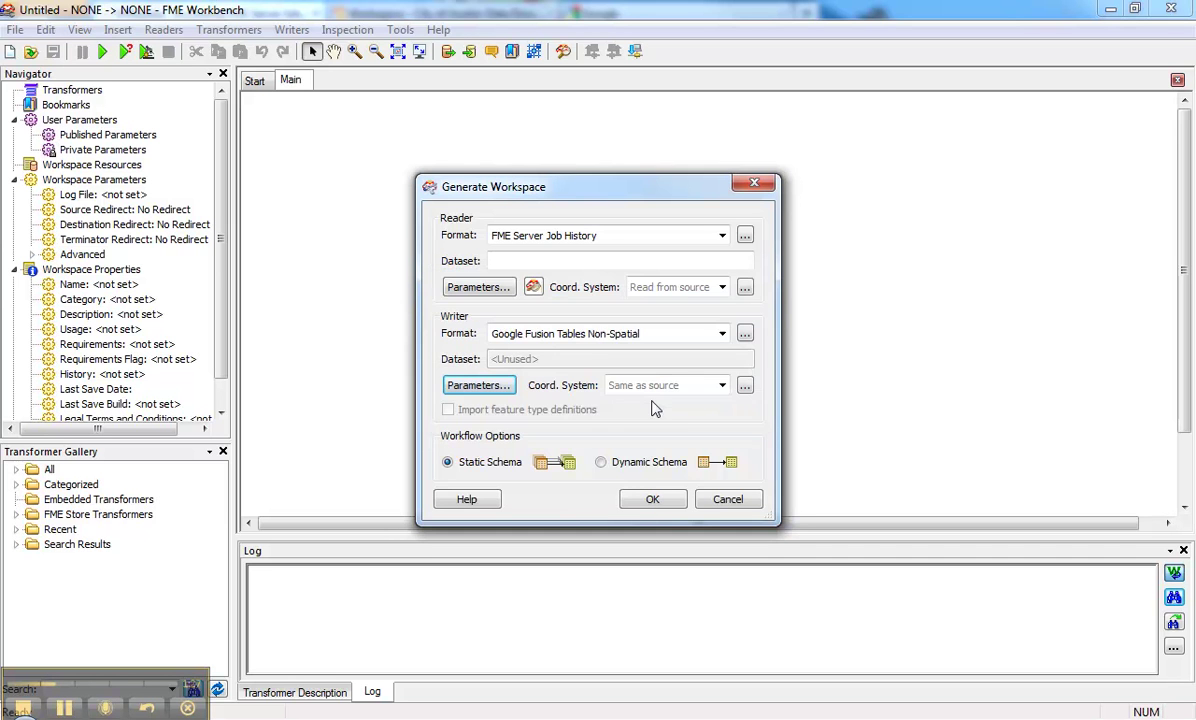
Step: Generate the workspace with both feature types and expand the parameter history reader and writer
{"action": "left_click", "coordinate": [655, 497]}
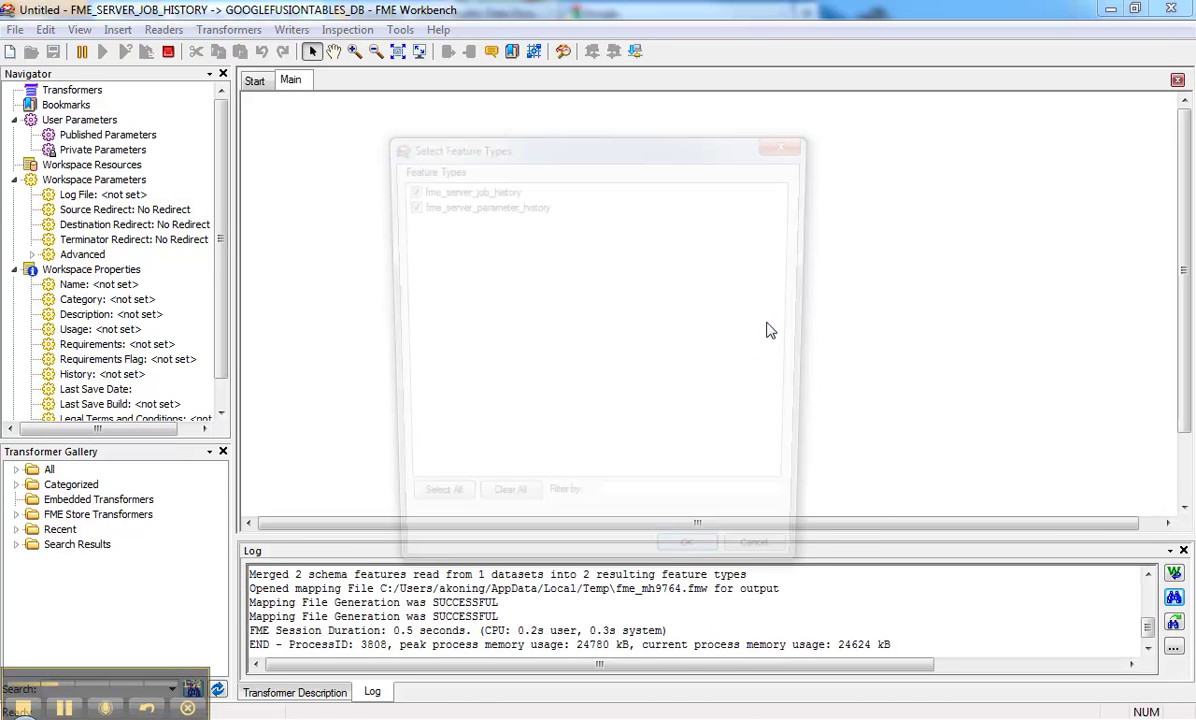
{"action": "left_click", "coordinate": [652, 532]}
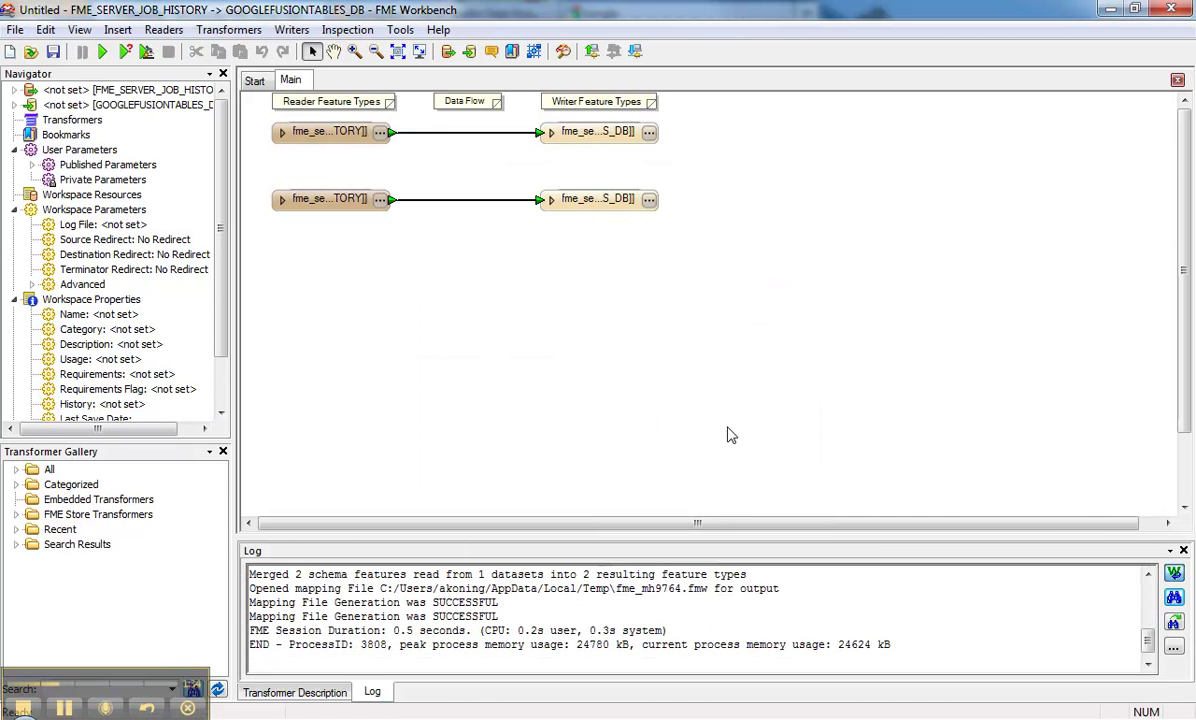
{"action": "left_click", "coordinate": [284, 201]}
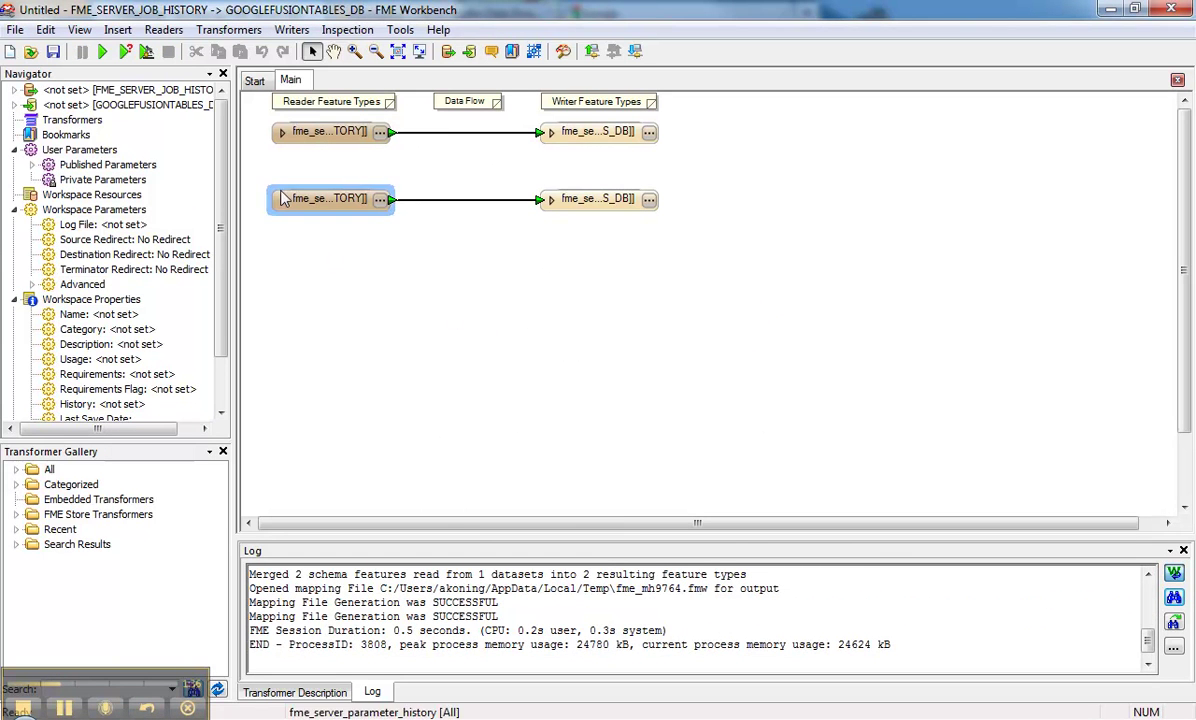
{"action": "left_click", "coordinate": [282, 199]}
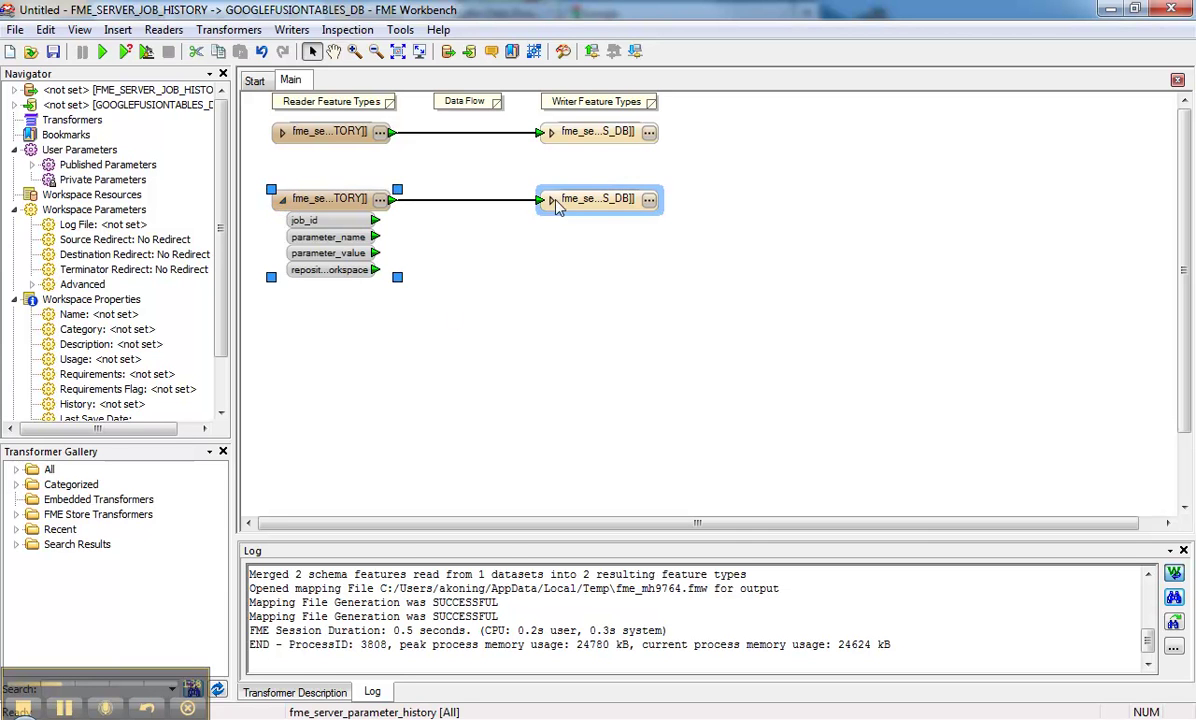
{"action": "left_click", "coordinate": [551, 199]}
Step: Disable the parameter history reader/writer pair and expand the job history pair's attributes
{"action": "right_click", "coordinate": [292, 209]}
{"action": "left_click", "coordinate": [362, 441]}
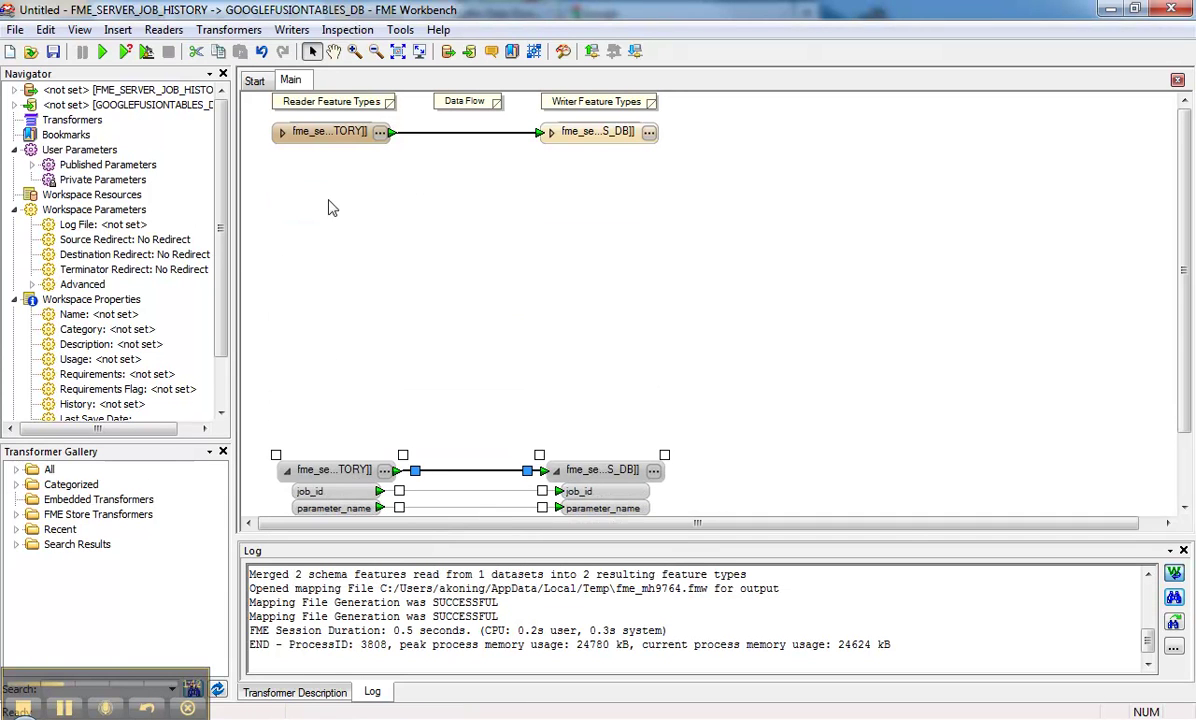
{"action": "left_click", "coordinate": [282, 132]}
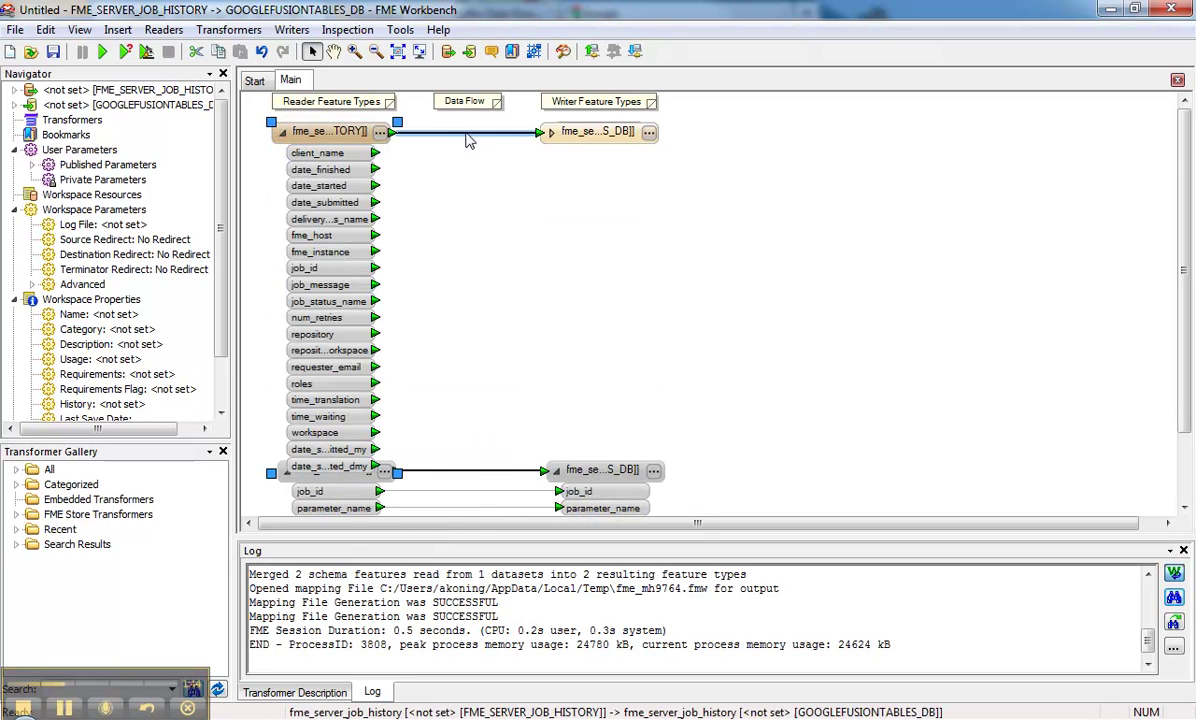
{"action": "left_click", "coordinate": [552, 133]}
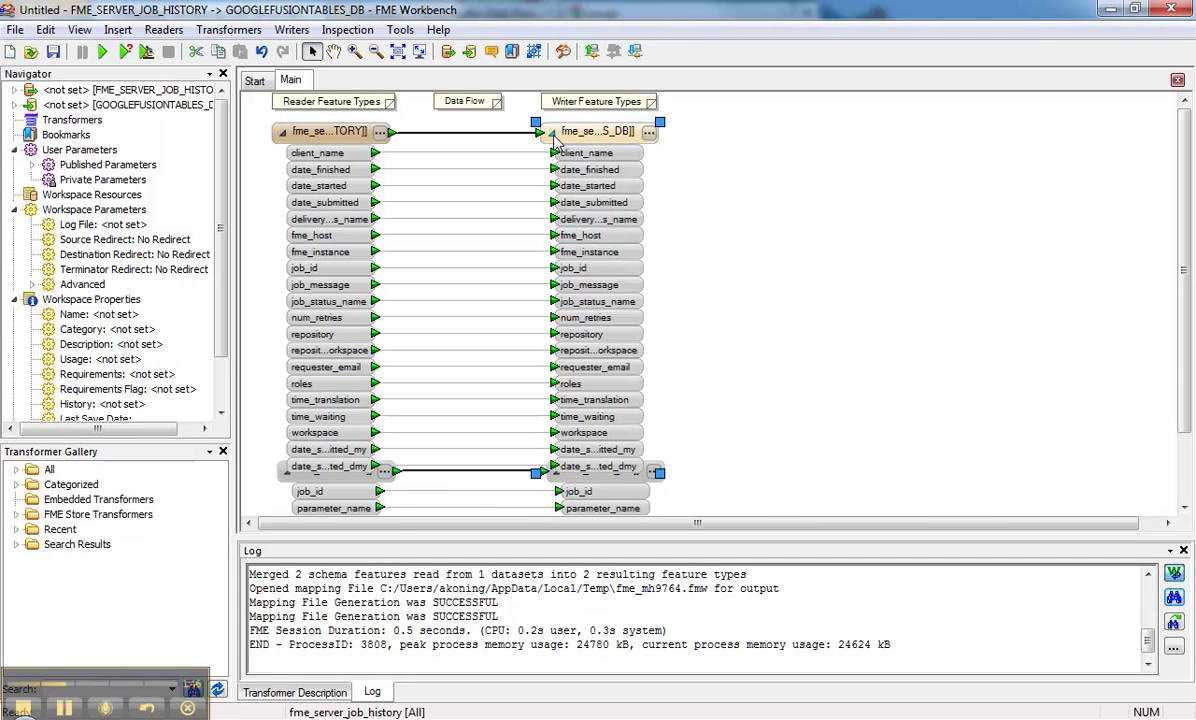
Step: In the writer's User Attributes, change date_submitted_my and date_submitted_dmy from text to datetime
{"action": "left_click", "coordinate": [649, 133]}
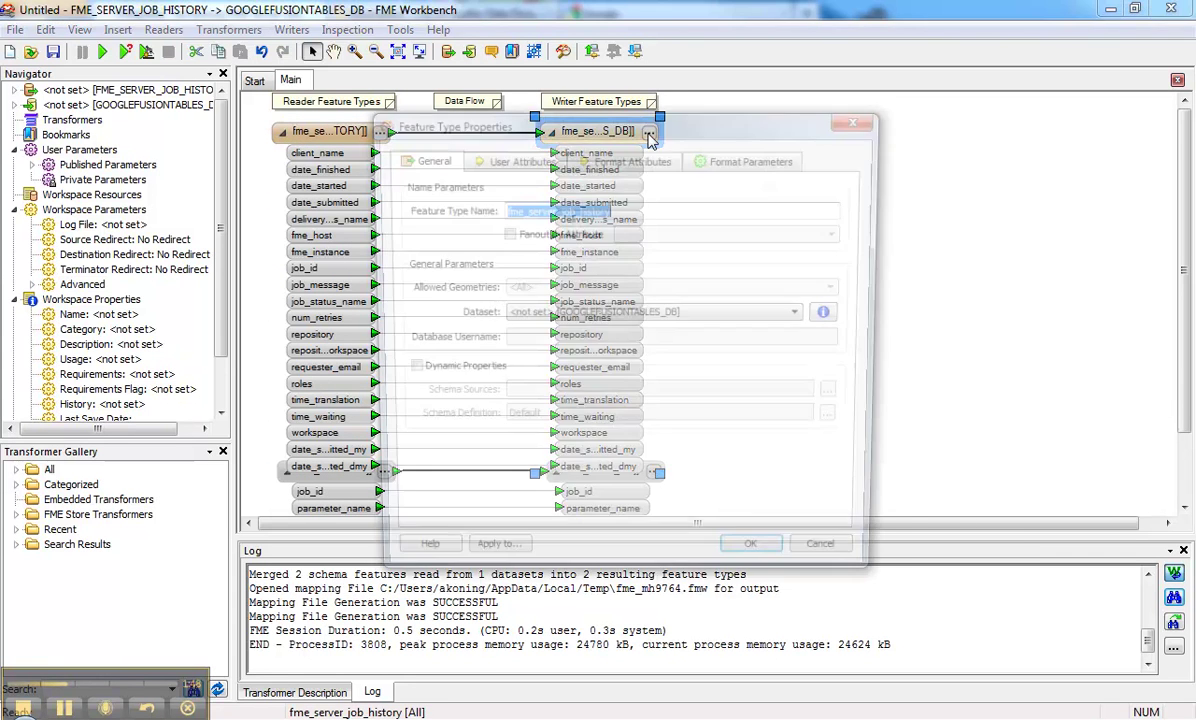
{"action": "left_click", "coordinate": [485, 157]}
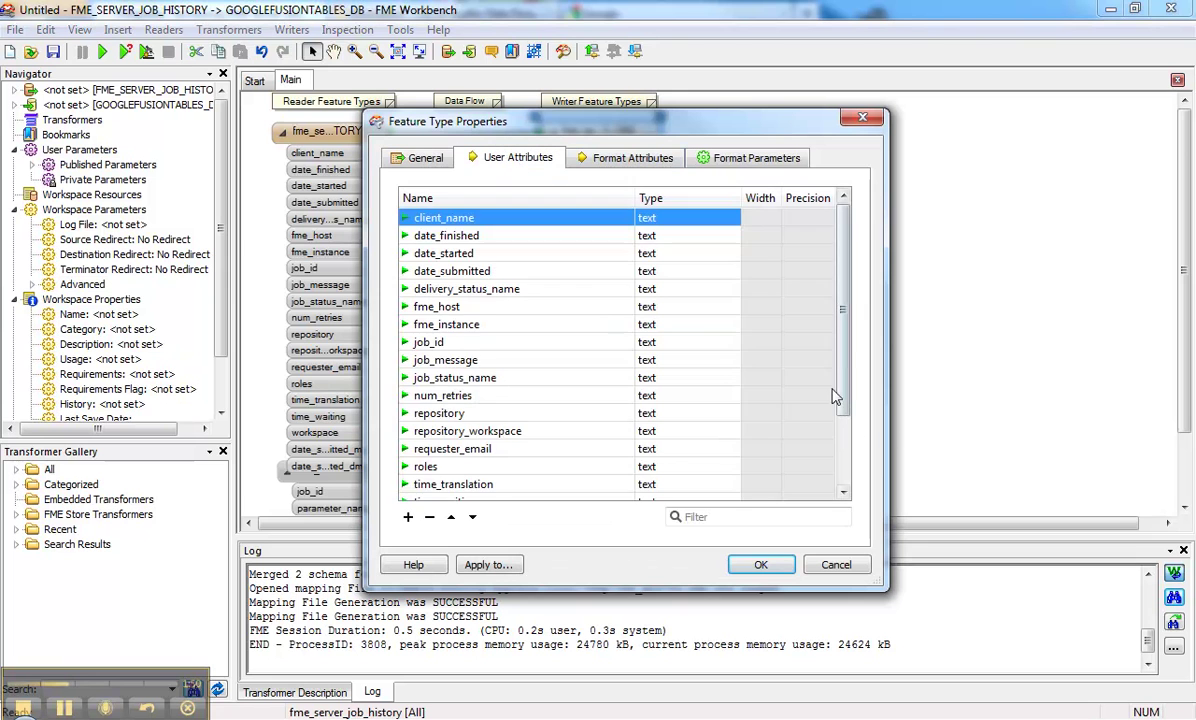
{"action": "left_click_drag", "start_coordinate": [845, 395], "coordinate": [844, 490]}
{"action": "left_click", "coordinate": [662, 460]}
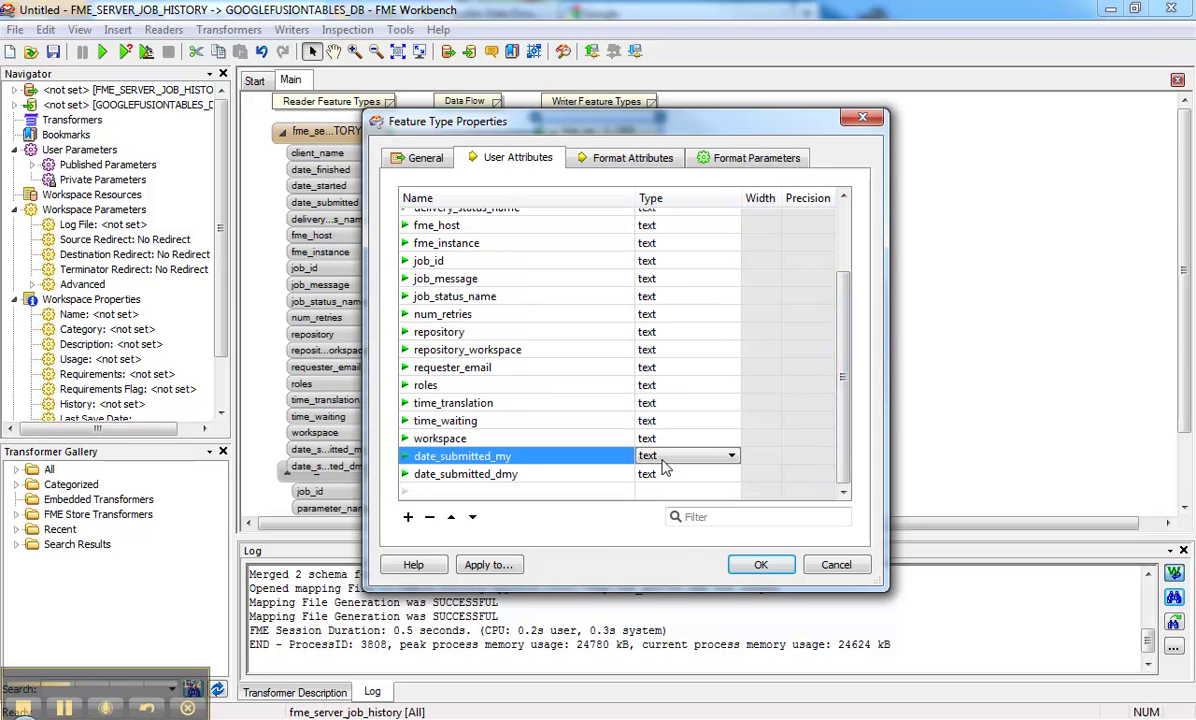
{"action": "left_click", "coordinate": [678, 467]}
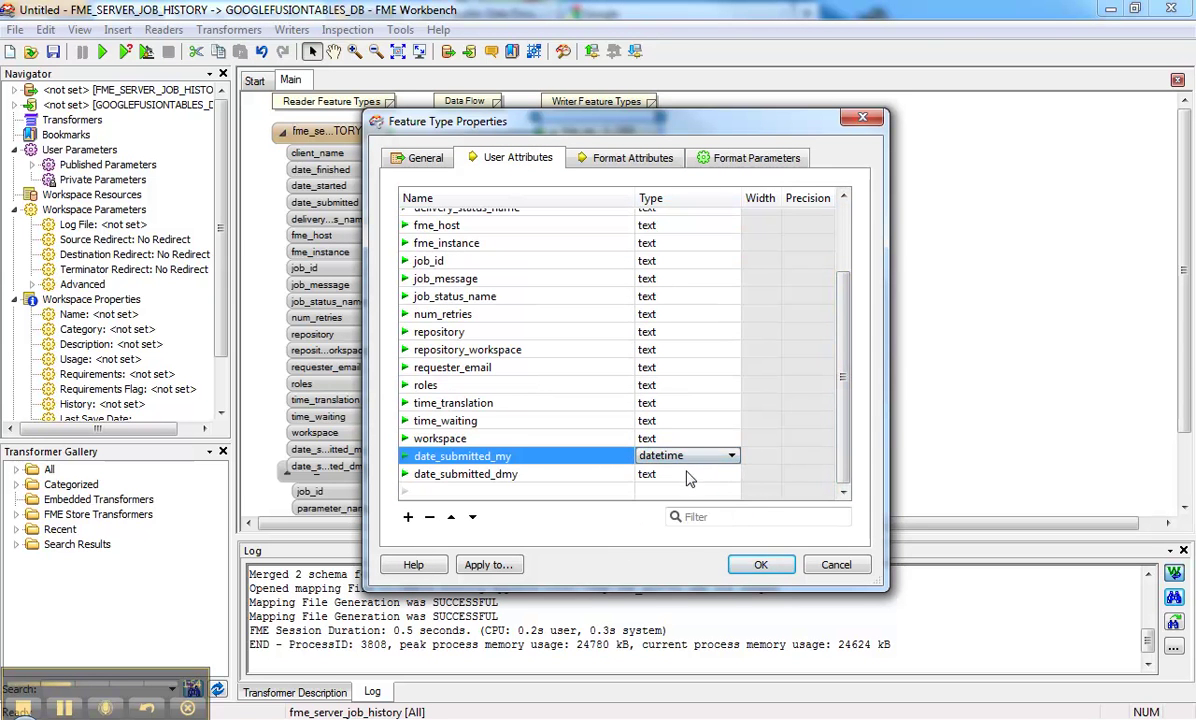
{"action": "left_click", "coordinate": [688, 476]}
{"action": "left_click", "coordinate": [665, 489]}
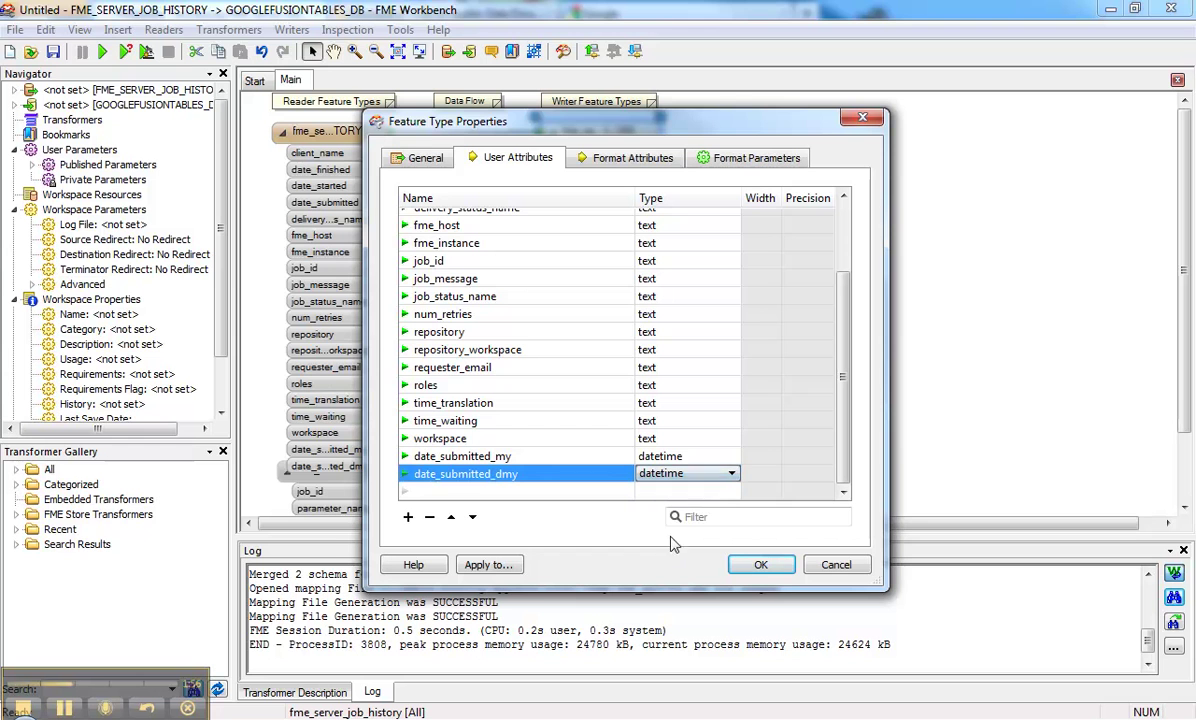
Step: Run the translation with fmeserver as the FME Server database name, writing 66 features
{"action": "left_click", "coordinate": [760, 565]}
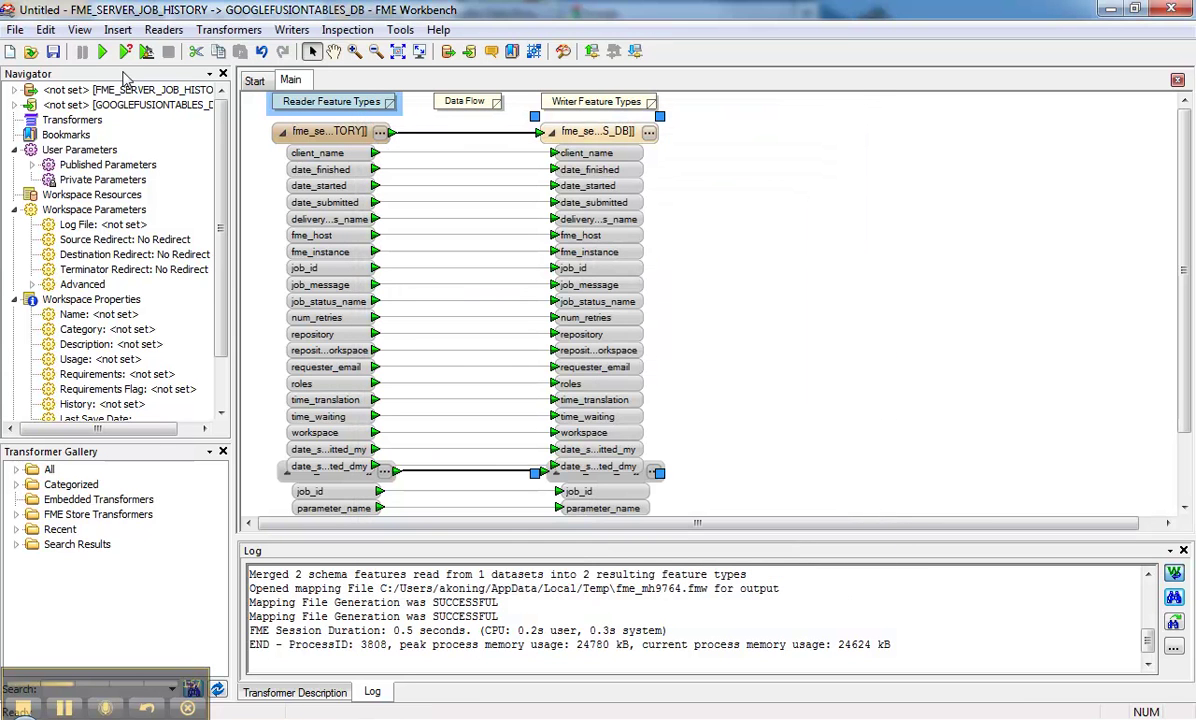
{"action": "left_click", "coordinate": [104, 54]}
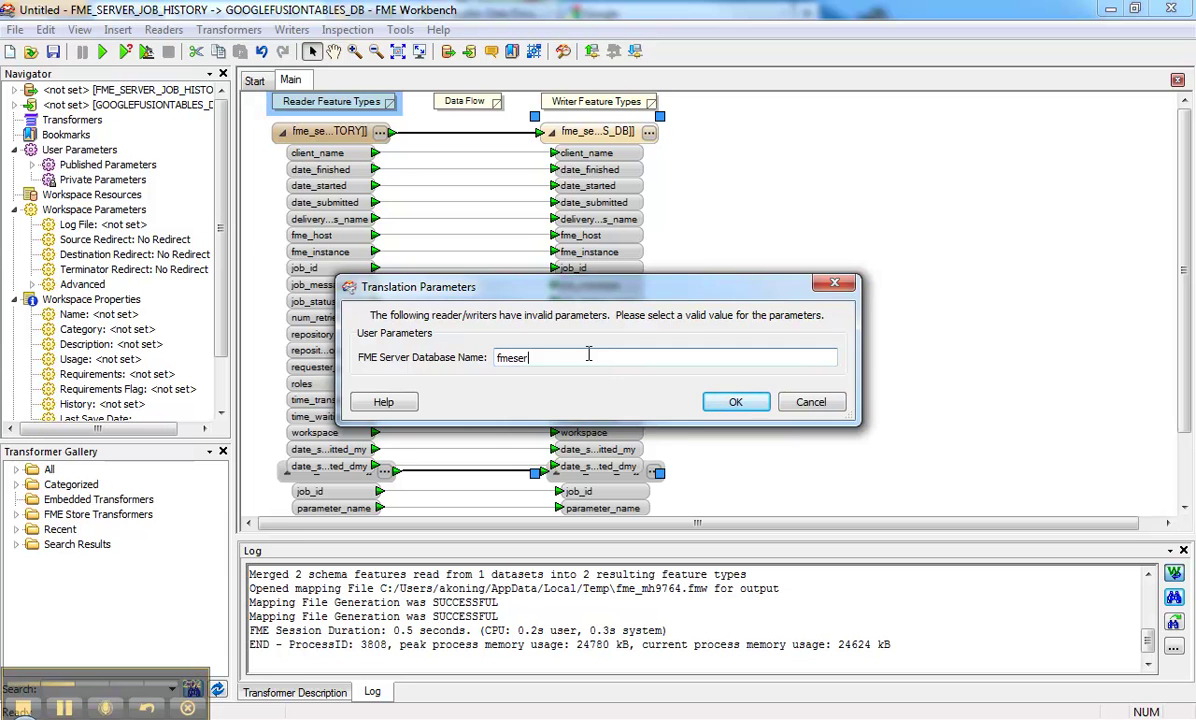
{"action": "left_click", "coordinate": [733, 402]}
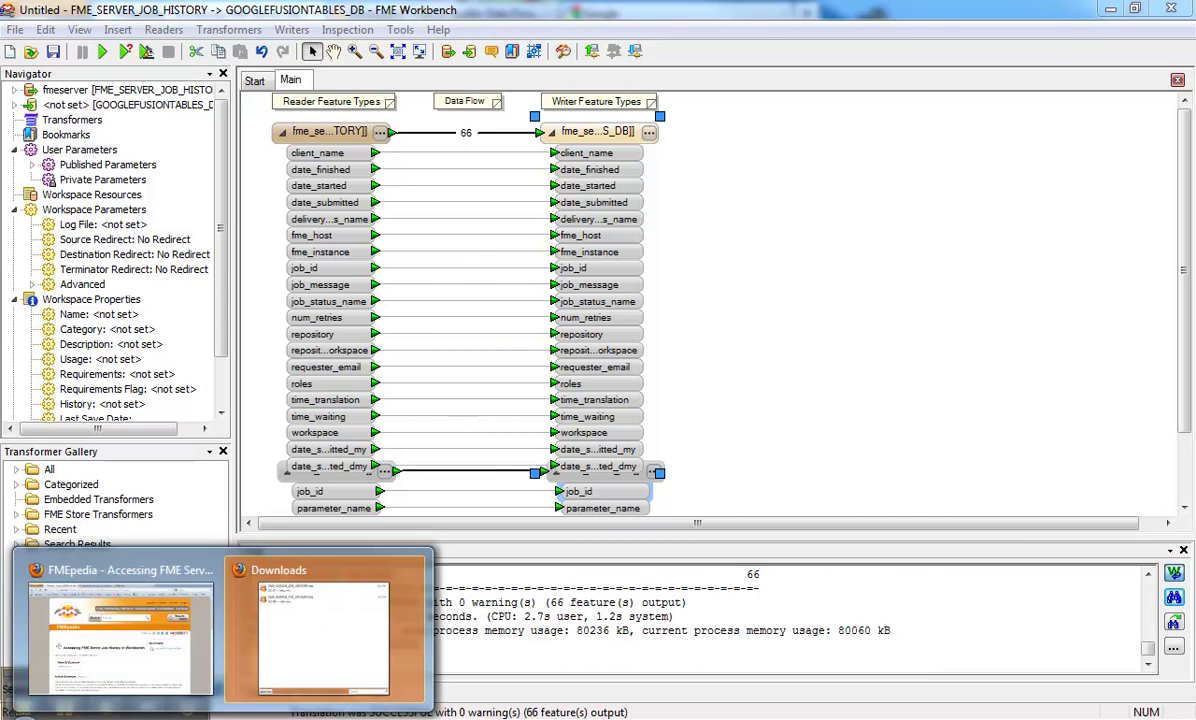
Step: In Firefox, open the fme_server_job_history table from the Google Docs list
{"action": "left_click", "coordinate": [172, 652]}
{"action": "left_click", "coordinate": [645, 10]}
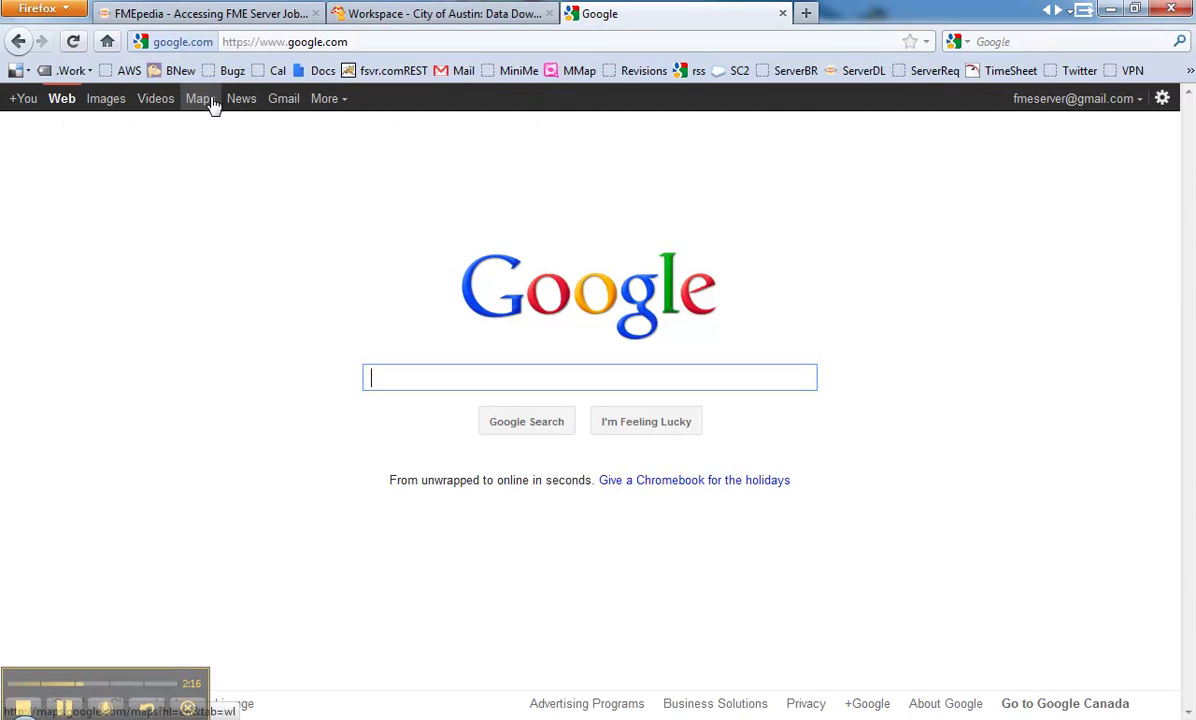
{"action": "left_click", "coordinate": [333, 100]}
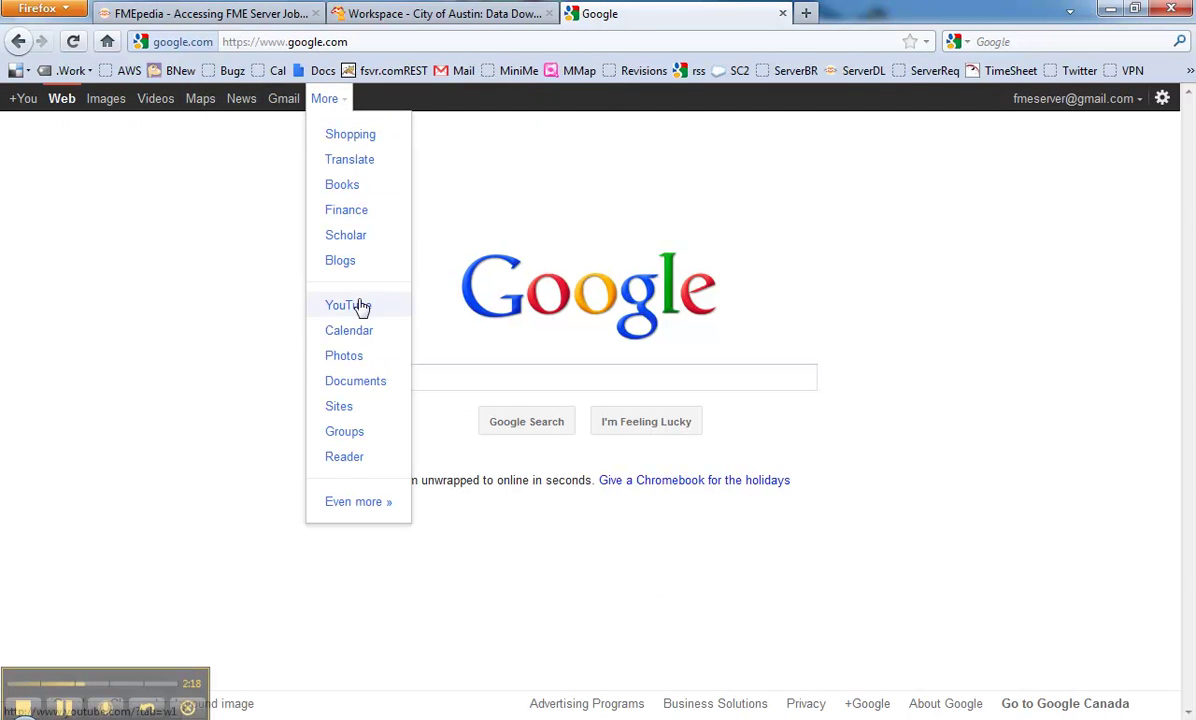
{"action": "left_click", "coordinate": [357, 384]}
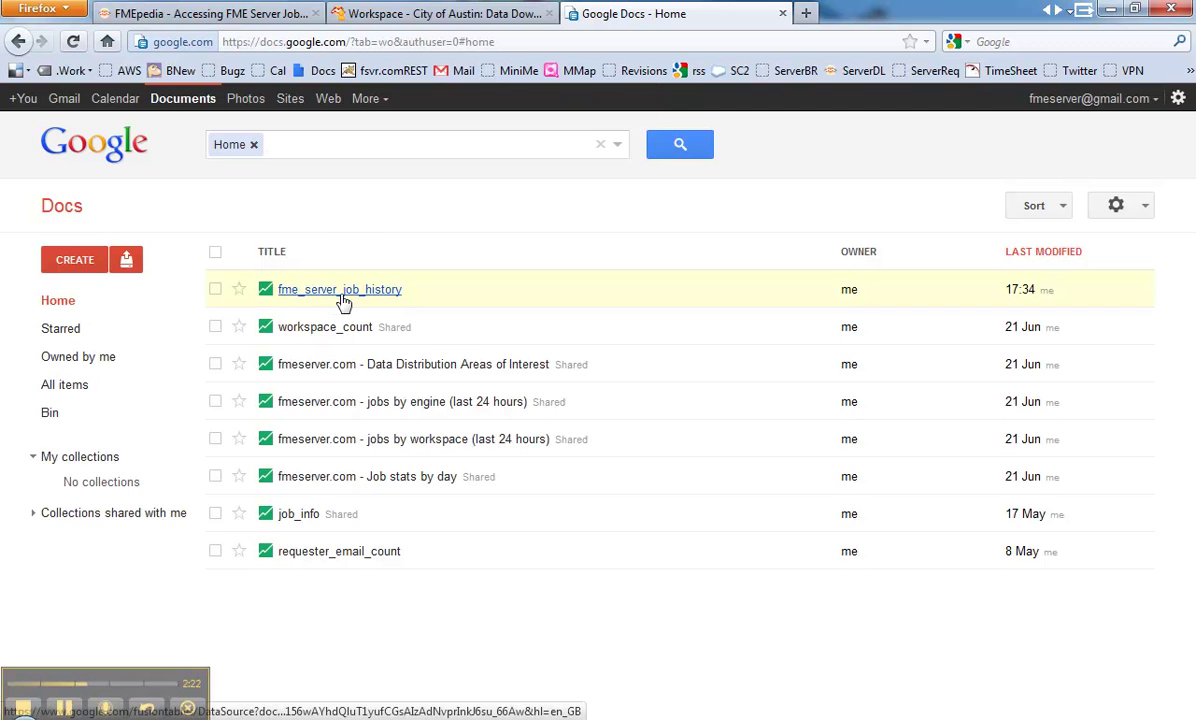
{"action": "left_click", "coordinate": [341, 297]}
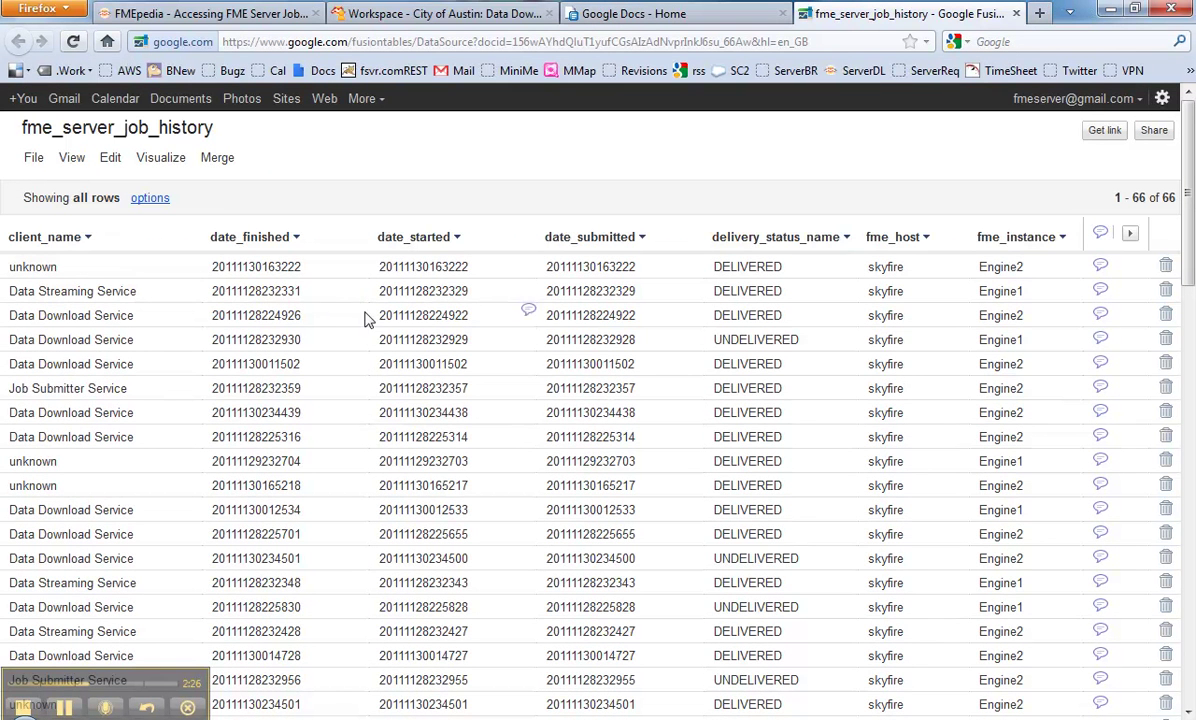
Step: Aggregate the table by workspace, giving 10 rows of job counts such as austinDownload.fmw at 17
{"action": "left_click", "coordinate": [149, 200]}
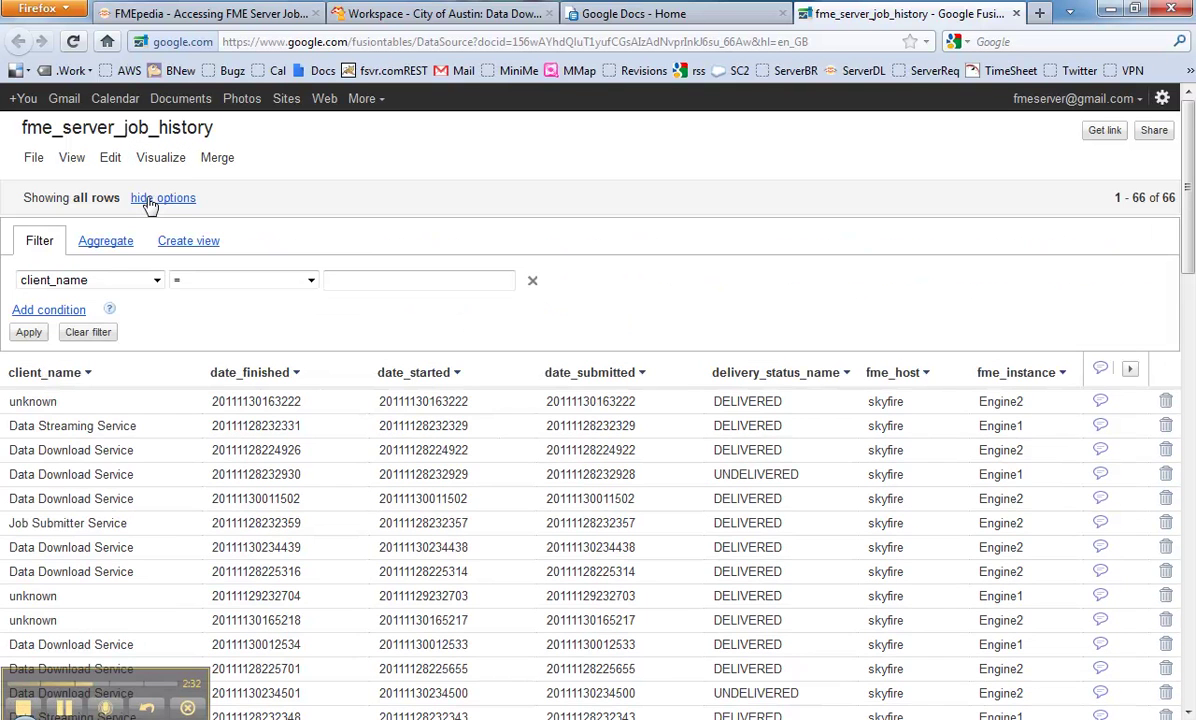
{"action": "left_click", "coordinate": [100, 250]}
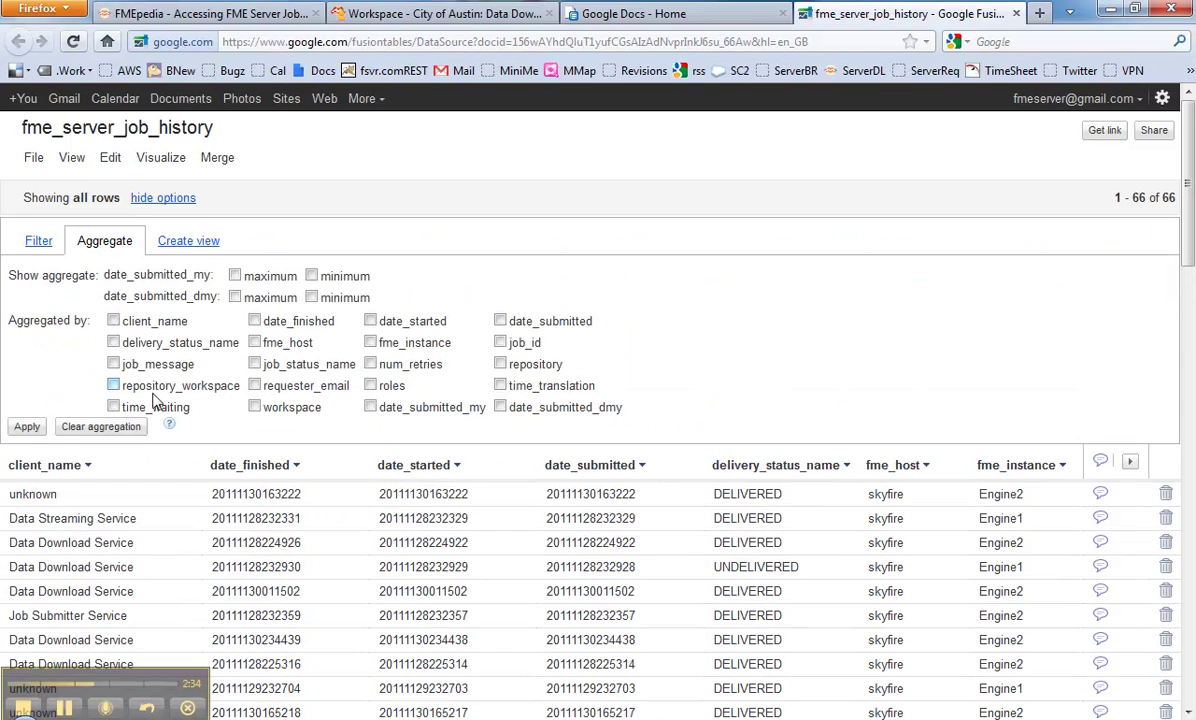
{"action": "left_click", "coordinate": [255, 407]}
{"action": "left_click", "coordinate": [27, 427]}
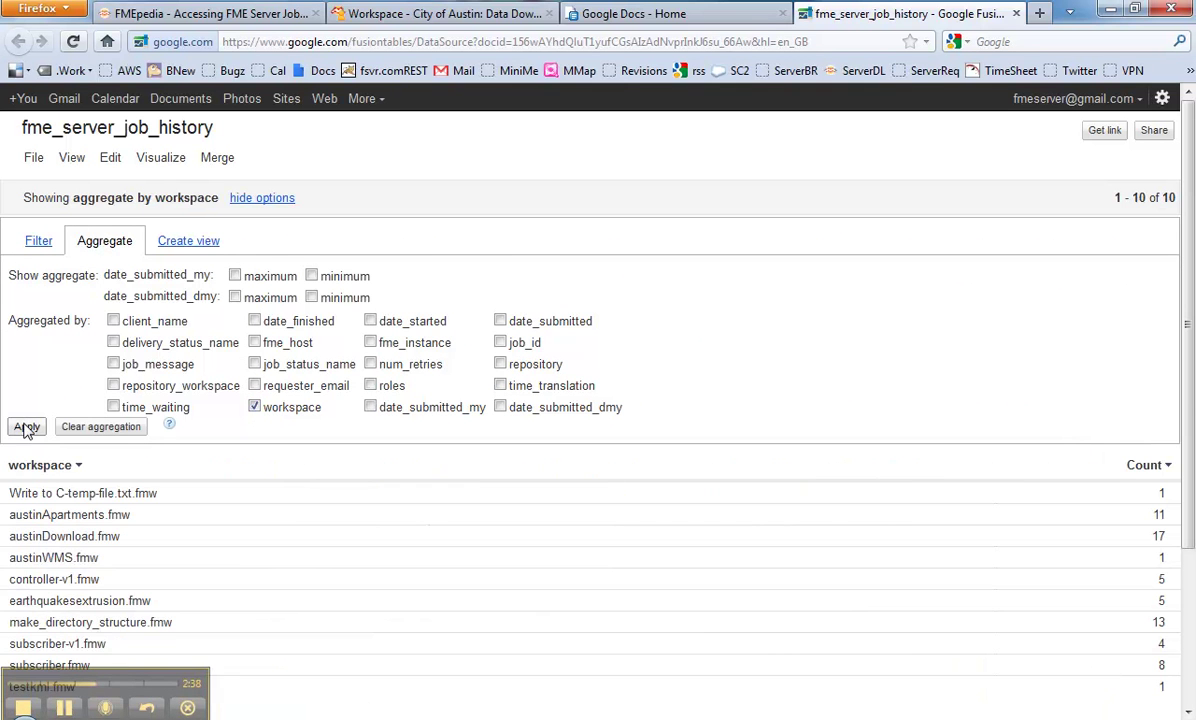
{"action": "scroll", "coordinate": [800, 590], "scroll_direction": "down", "scroll_amount": 2}
{"action": "scroll", "coordinate": [880, 585], "scroll_direction": "up", "scroll_amount": 2}
Step: Display the per-workspace job counts as a bar chart
{"action": "left_click", "coordinate": [168, 158]}
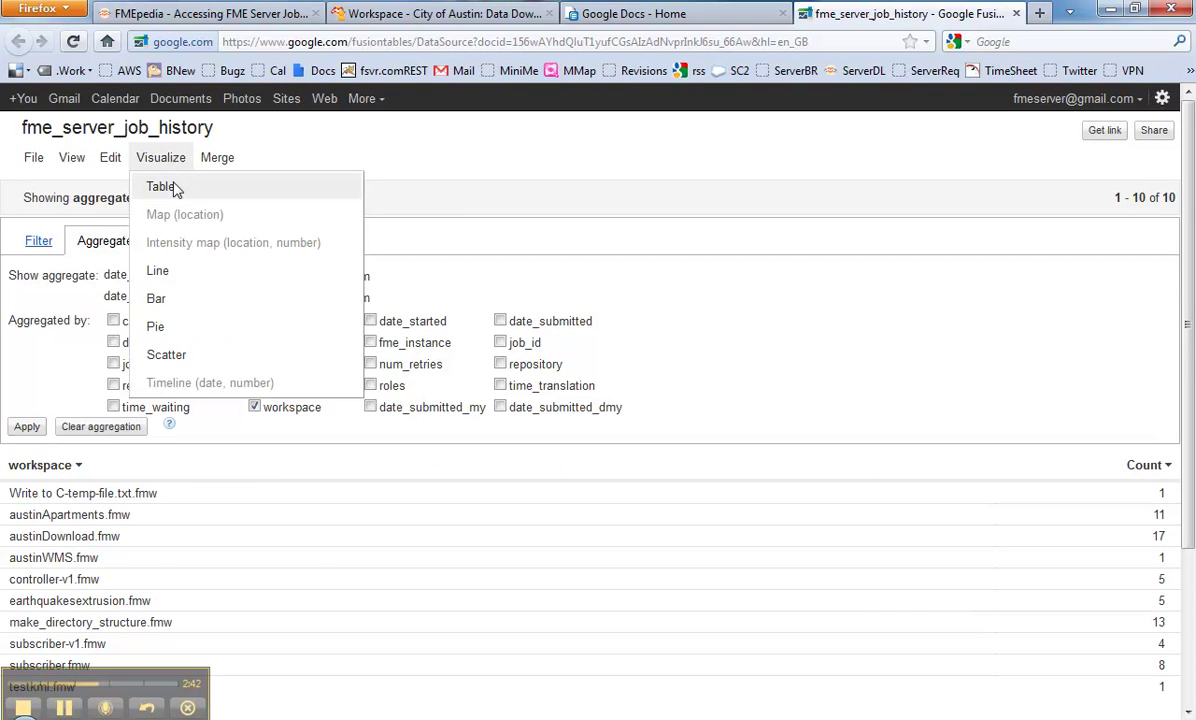
{"action": "left_click", "coordinate": [157, 299]}
{"action": "scroll", "coordinate": [340, 494], "scroll_direction": "down", "scroll_amount": 5}
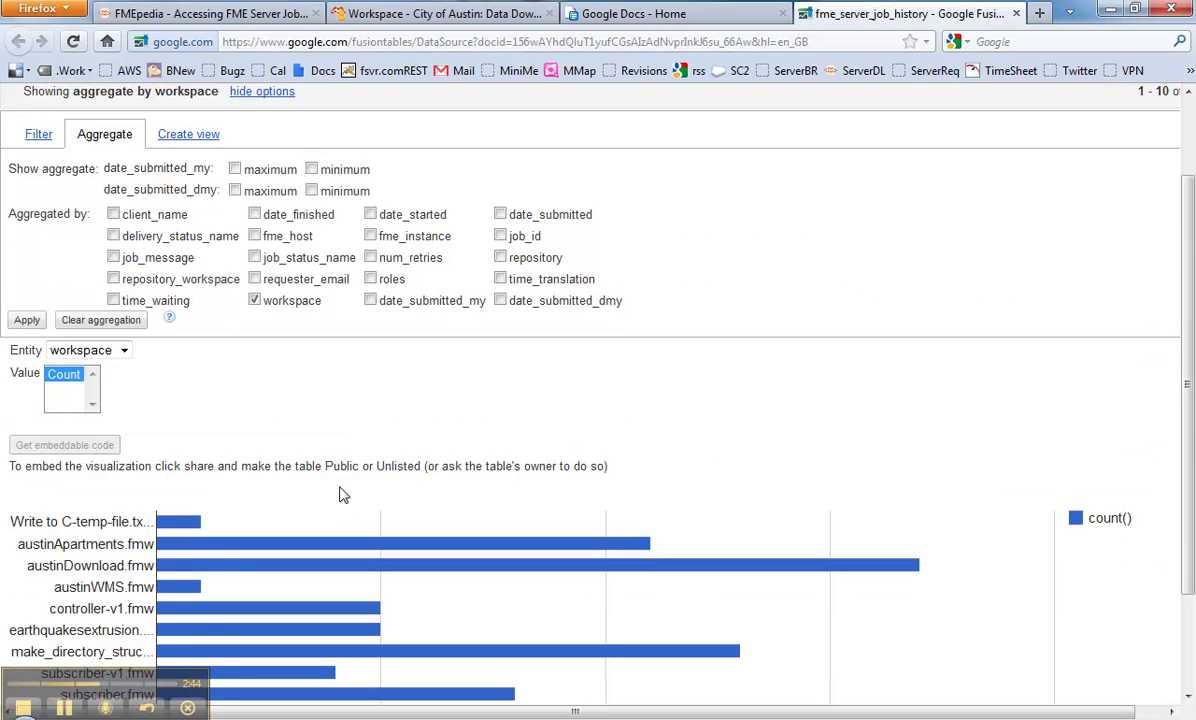
{"action": "scroll", "coordinate": [312, 459], "scroll_direction": "up", "scroll_amount": 3}
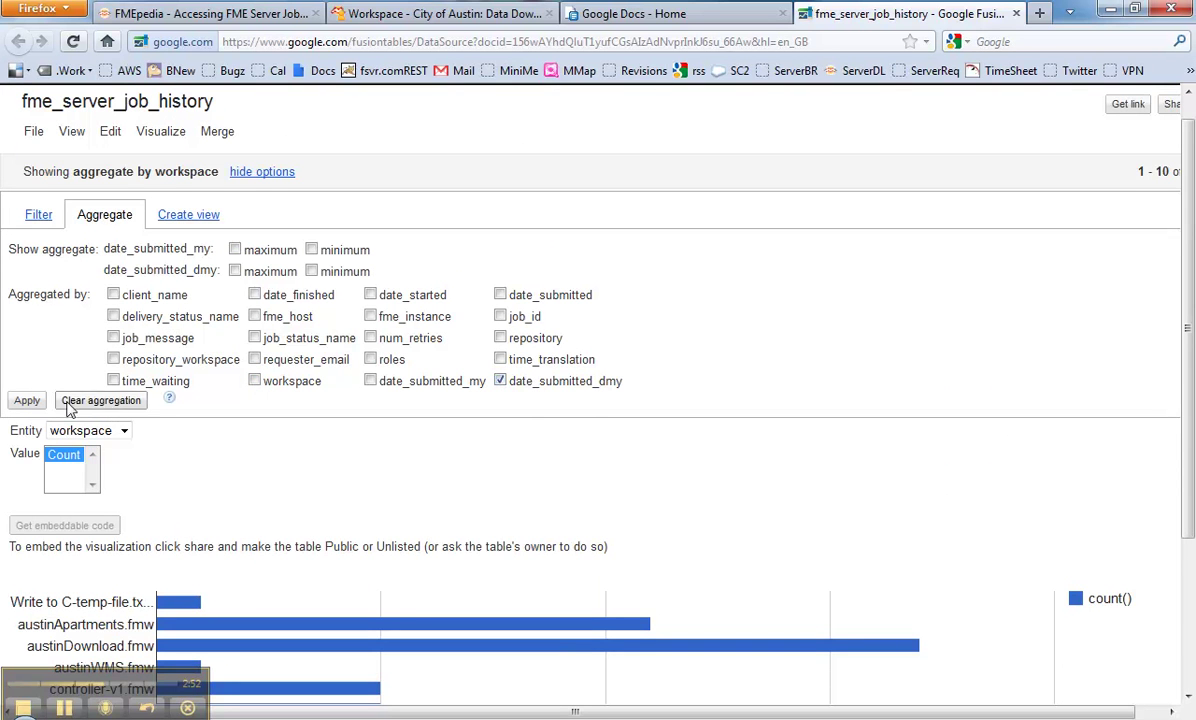
Step: Aggregate by date_submitted_dmy and plot a timeline narrowed to late November 2011
{"action": "left_click", "coordinate": [27, 400]}
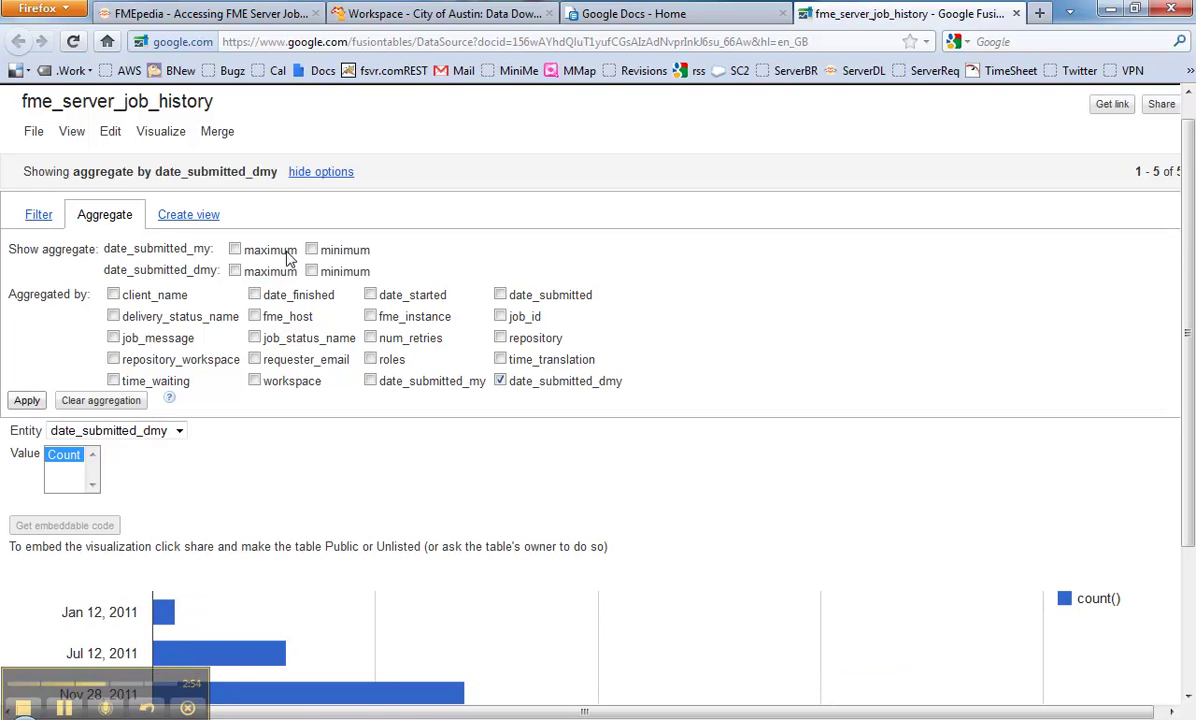
{"action": "left_click", "coordinate": [166, 134]}
{"action": "left_click", "coordinate": [155, 356]}
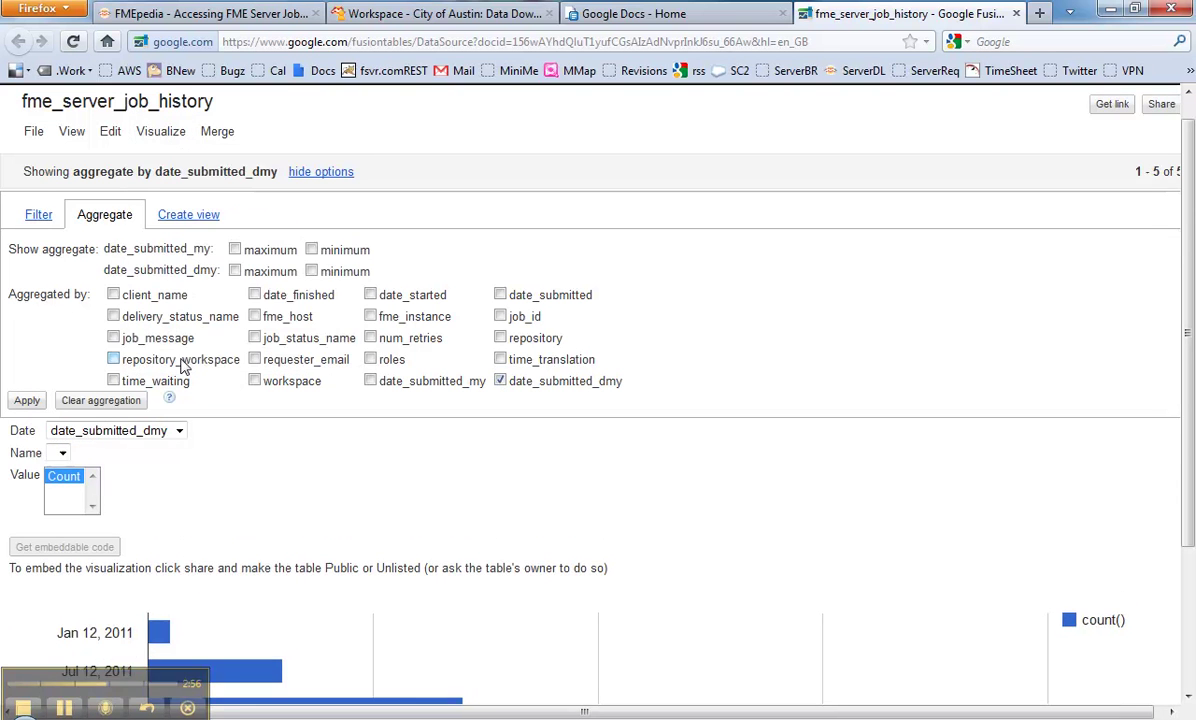
{"action": "scroll", "coordinate": [380, 538], "scroll_direction": "down", "scroll_amount": 4}
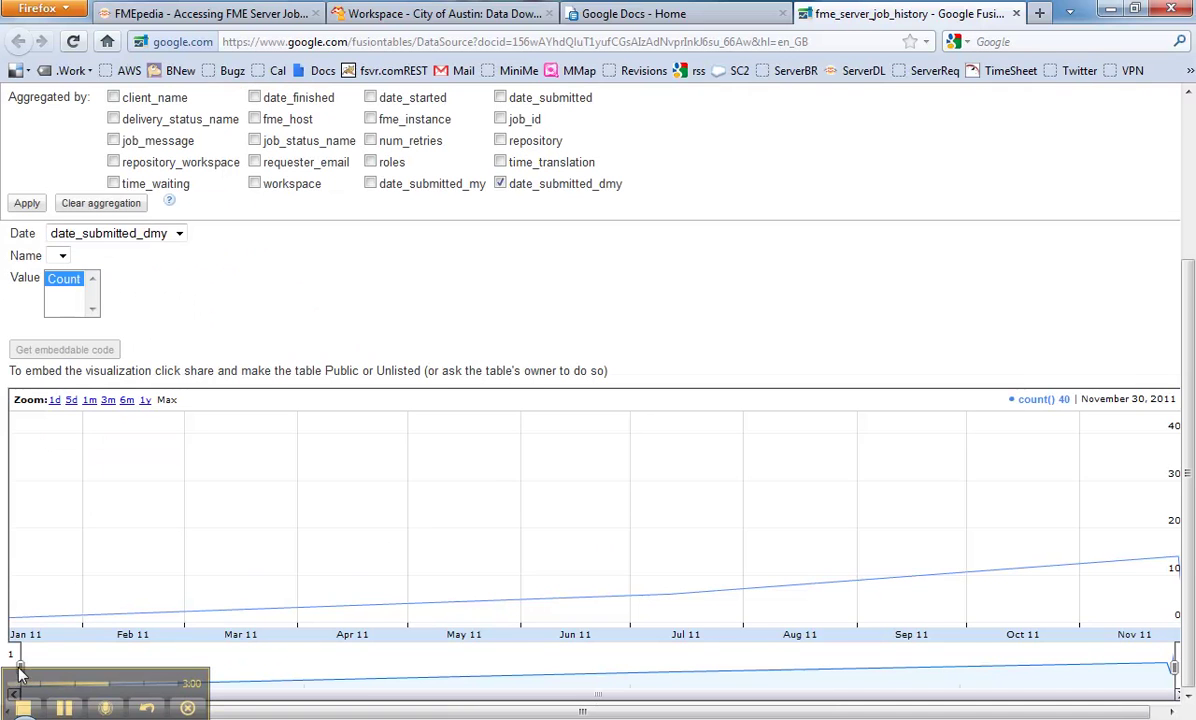
{"action": "left_click_drag", "start_coordinate": [22, 662], "coordinate": [1165, 657]}
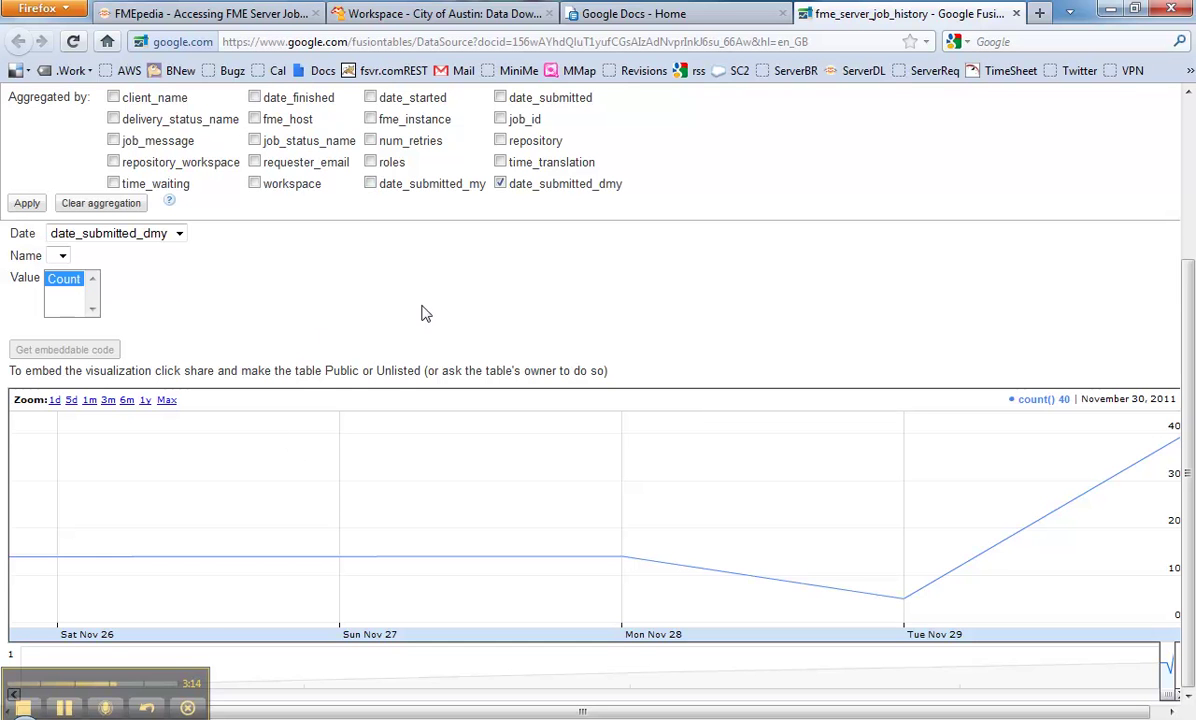
{"action": "scroll", "coordinate": [1190, 332], "scroll_direction": "up", "scroll_amount": 1}
{"action": "scroll", "coordinate": [1190, 332], "scroll_direction": "up", "scroll_amount": 5}
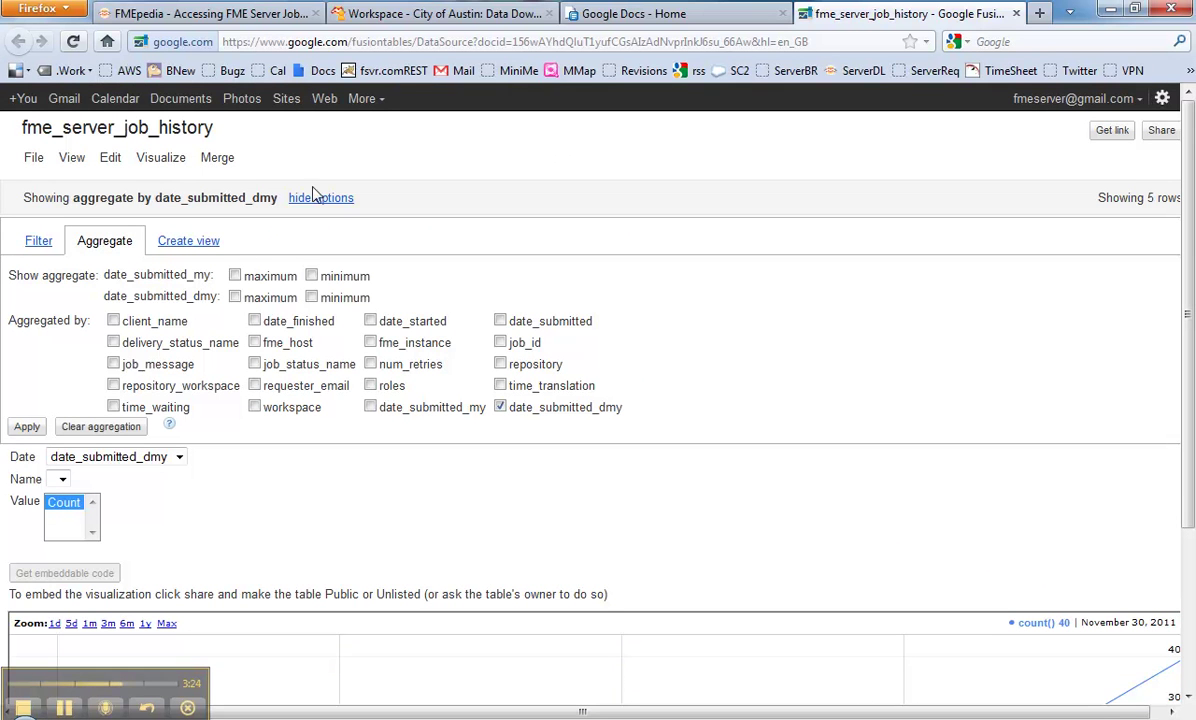
Step: Open the austinDownload.fmw Data Download page with its airports layer, LL84, SHAPE and envelope parameters
{"action": "left_click", "coordinate": [338, 20]}
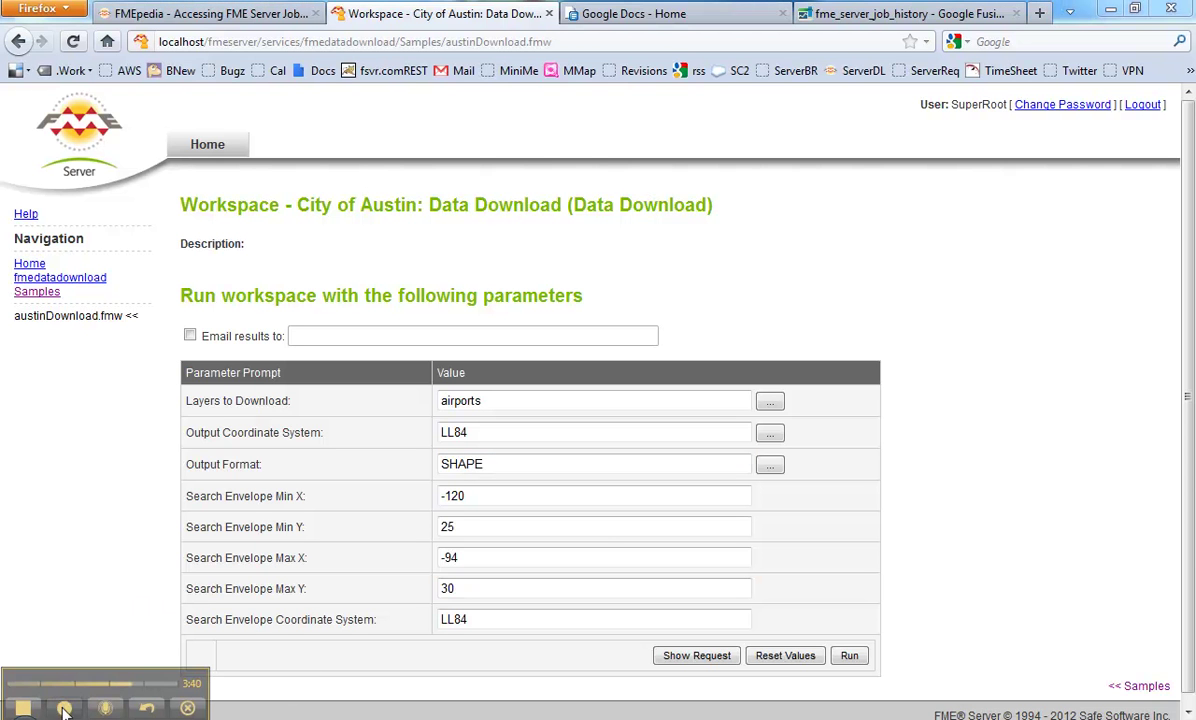
Step: Back in FME Workbench, inspect the parameter history reader and the TestFilter's MINX output
{"action": "key", "text": "alt+Tab"}
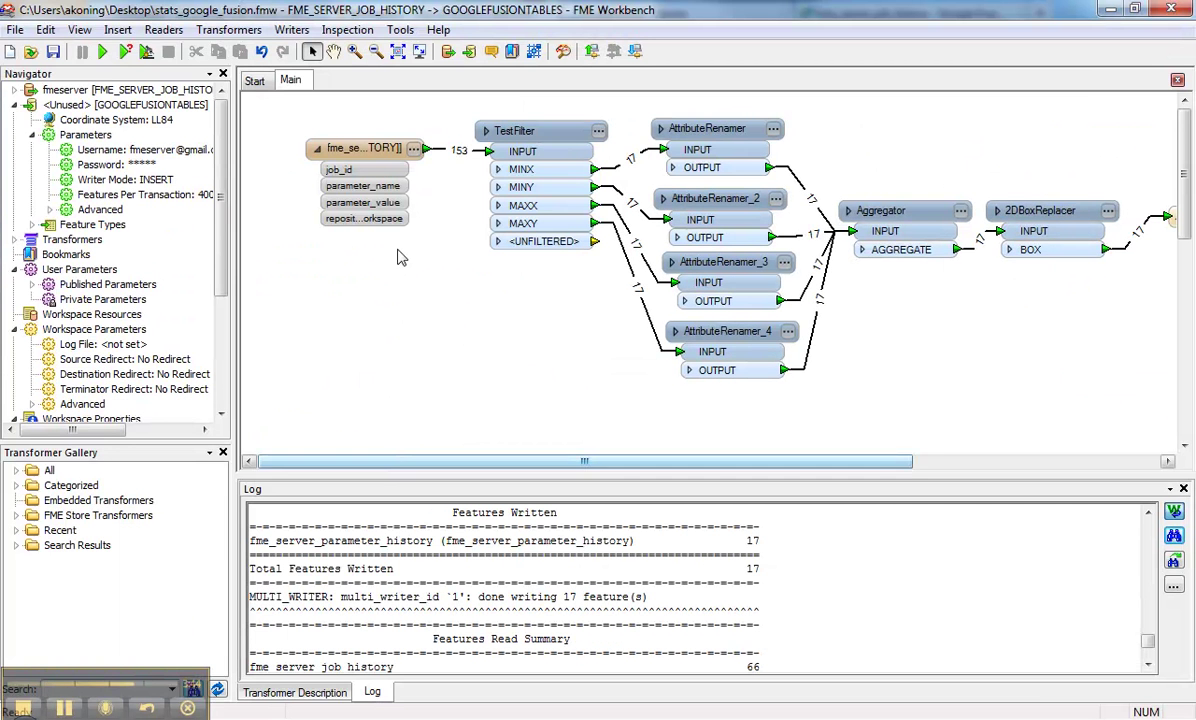
{"action": "left_click", "coordinate": [360, 150]}
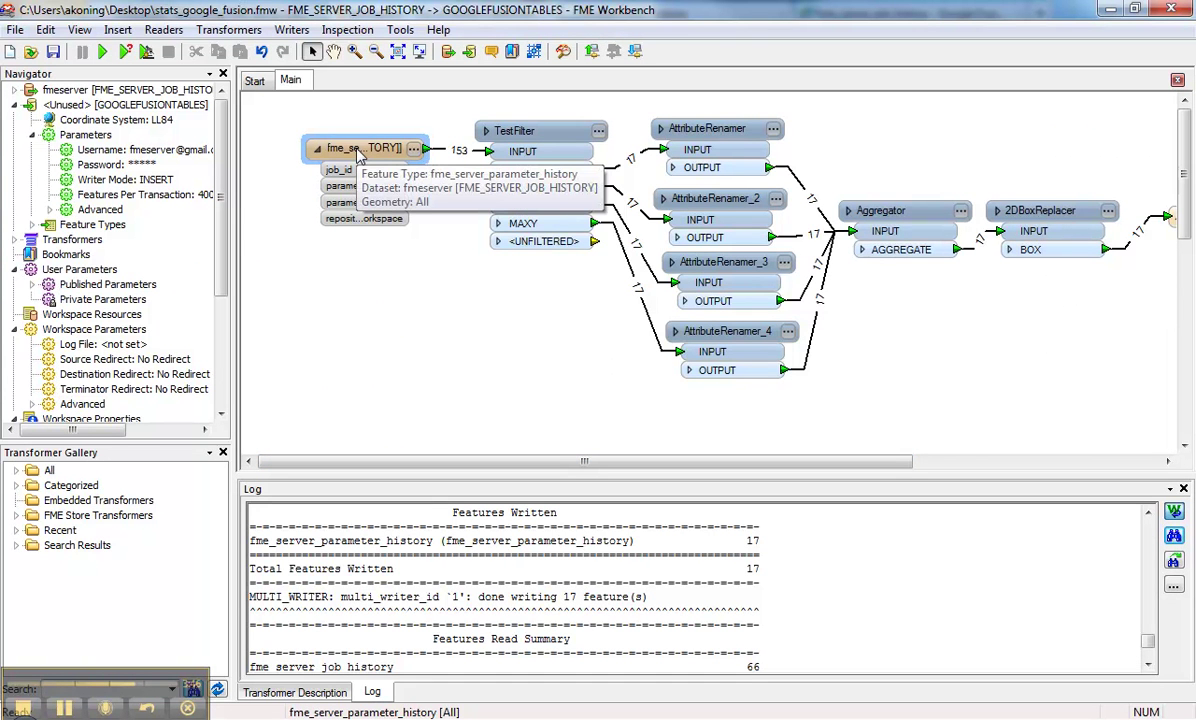
{"action": "left_click", "coordinate": [541, 132]}
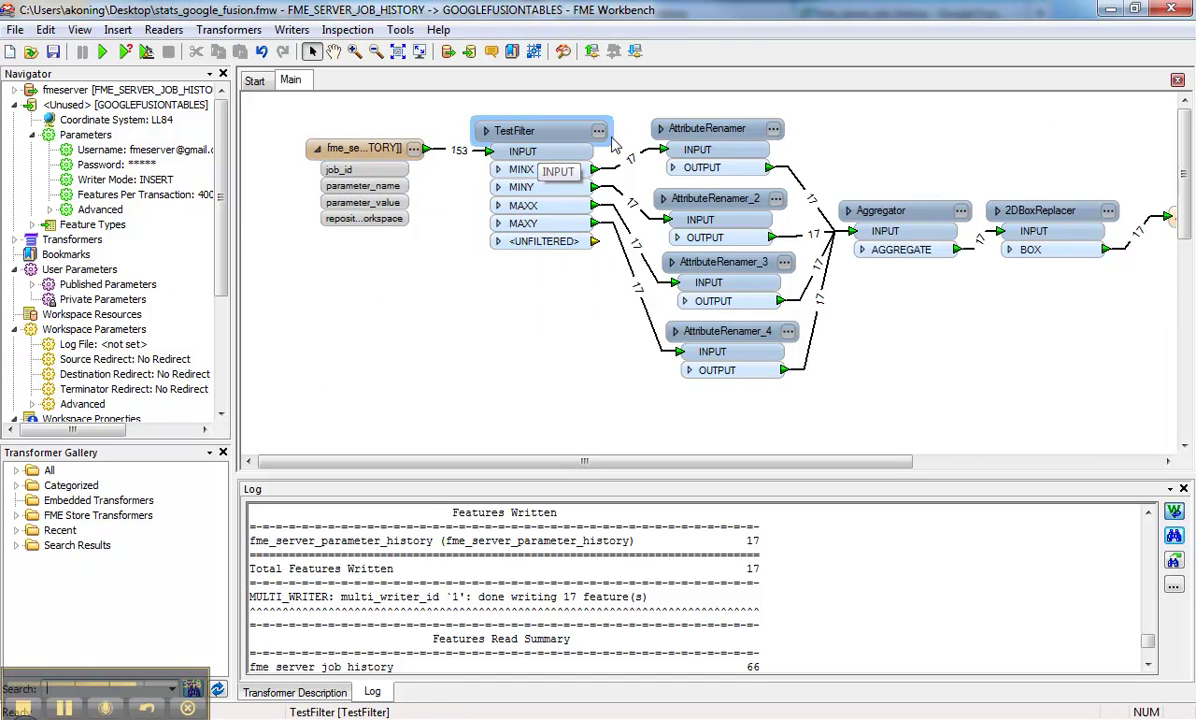
{"action": "left_click", "coordinate": [525, 170]}
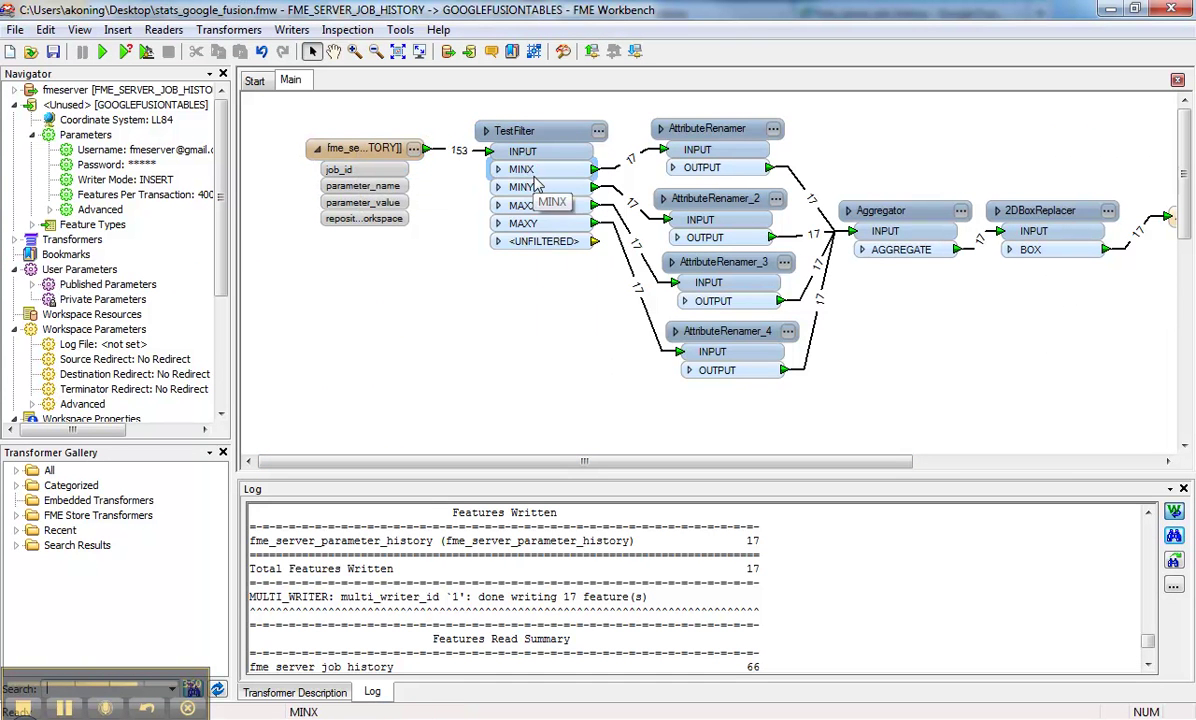
Step: Review the AttributeRenamer and 2DBoxReplacer settings, closing both without changes
{"action": "double_click", "coordinate": [758, 172]}
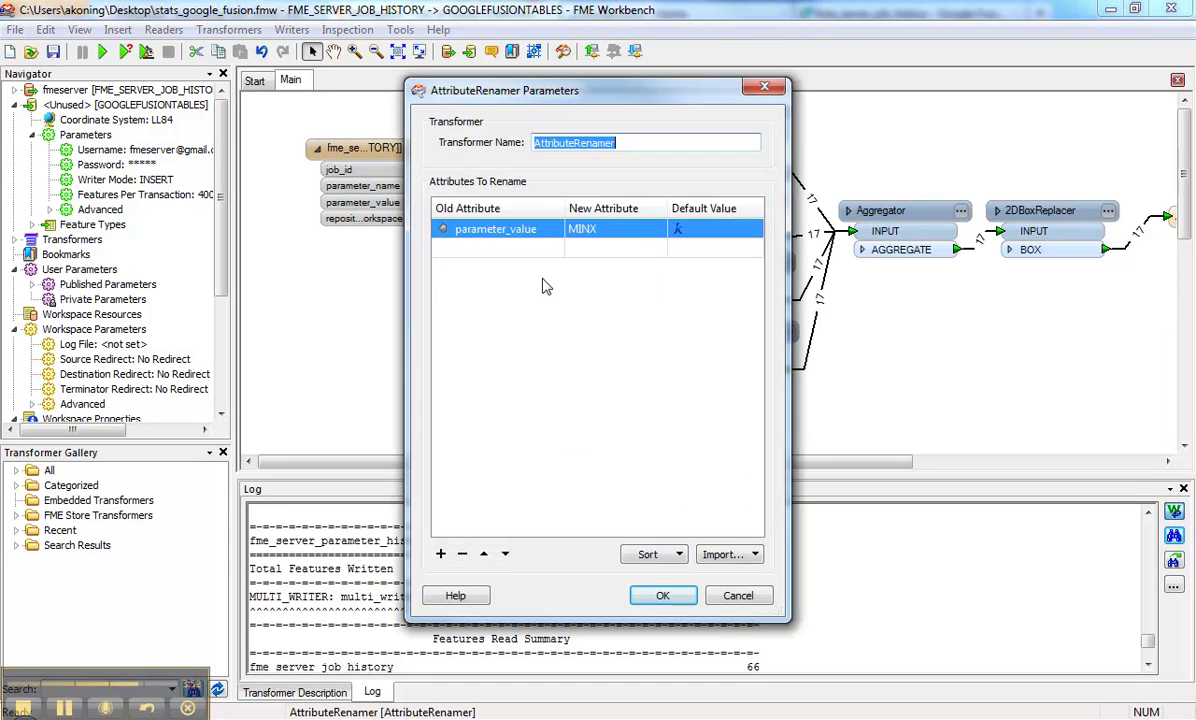
{"action": "left_click", "coordinate": [737, 593]}
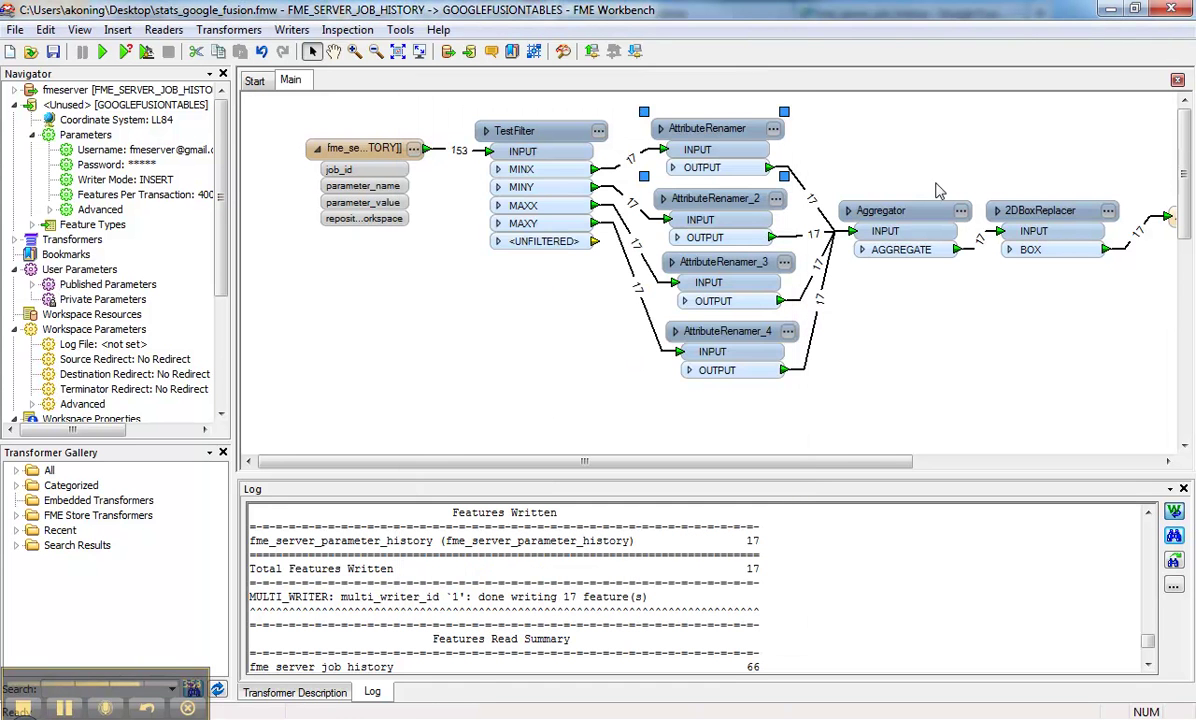
{"action": "left_click_drag", "start_coordinate": [884, 463], "coordinate": [1013, 468]}
{"action": "left_click", "coordinate": [926, 211]}
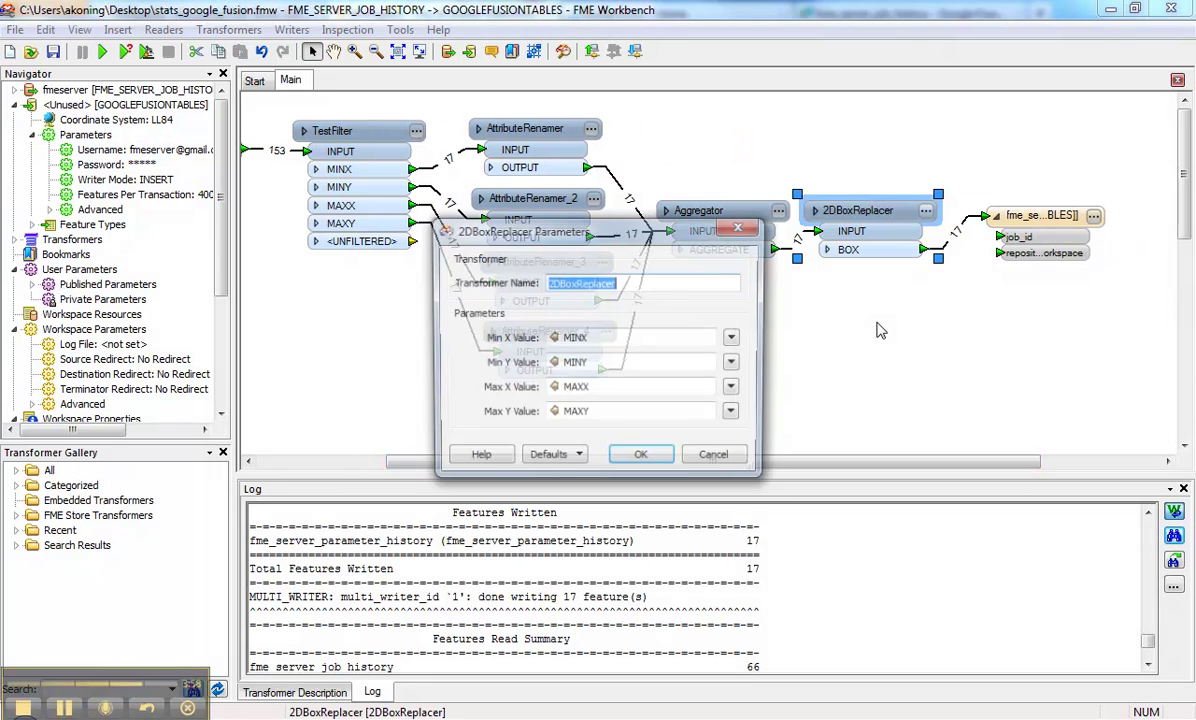
{"action": "left_click", "coordinate": [710, 452]}
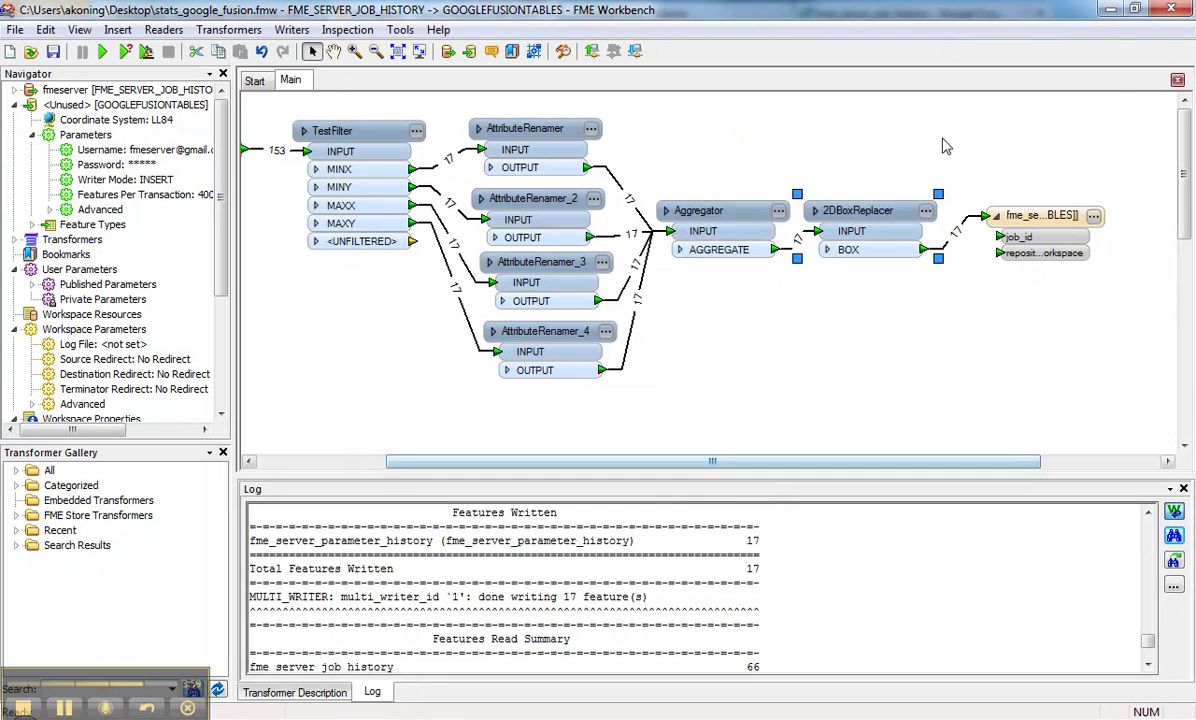
Step: Minimize Workbench and open the fme_server_parameter_history table's visualization options
{"action": "left_click", "coordinate": [1111, 12]}
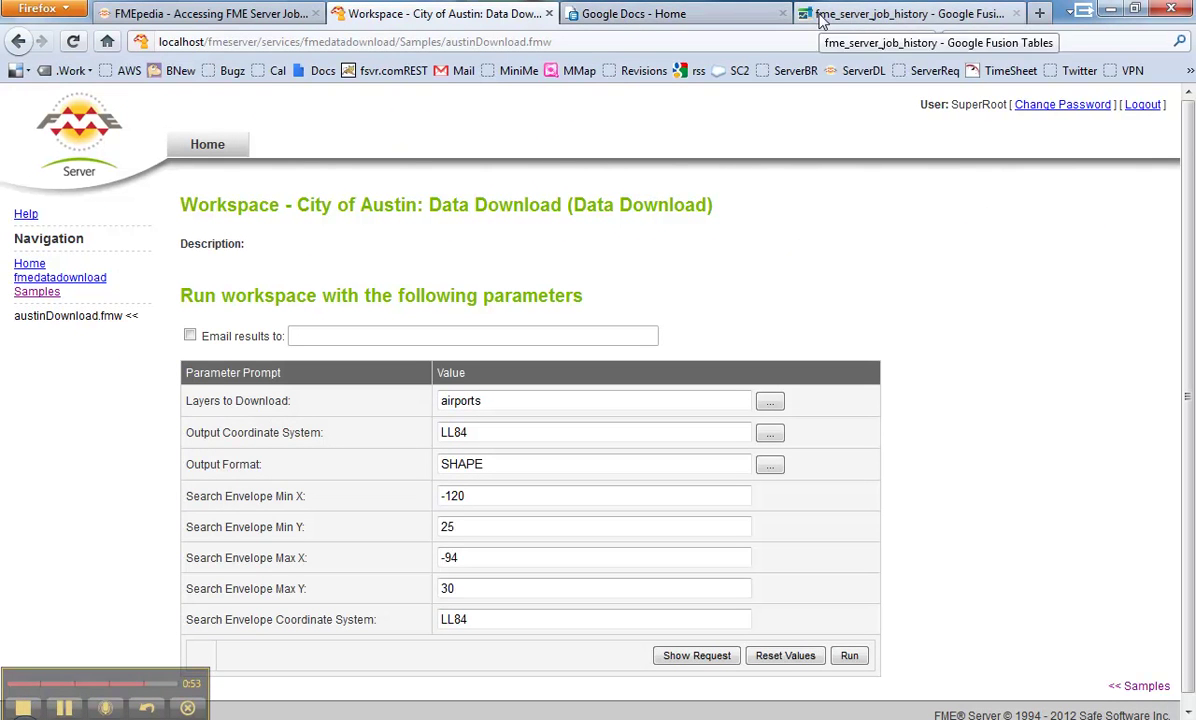
{"action": "left_click", "coordinate": [64, 708]}
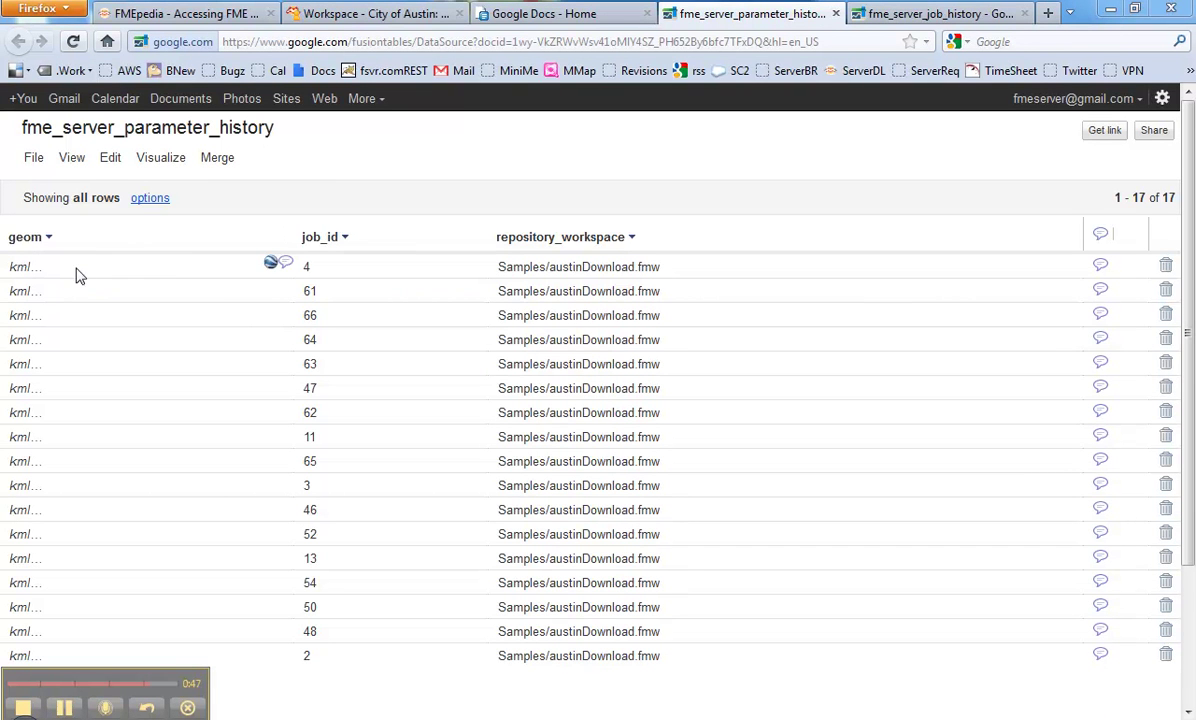
{"action": "left_click", "coordinate": [162, 160]}
Step: Map the red bounding boxes and zoom in on Texas and northern Mexico
{"action": "left_click", "coordinate": [160, 215]}
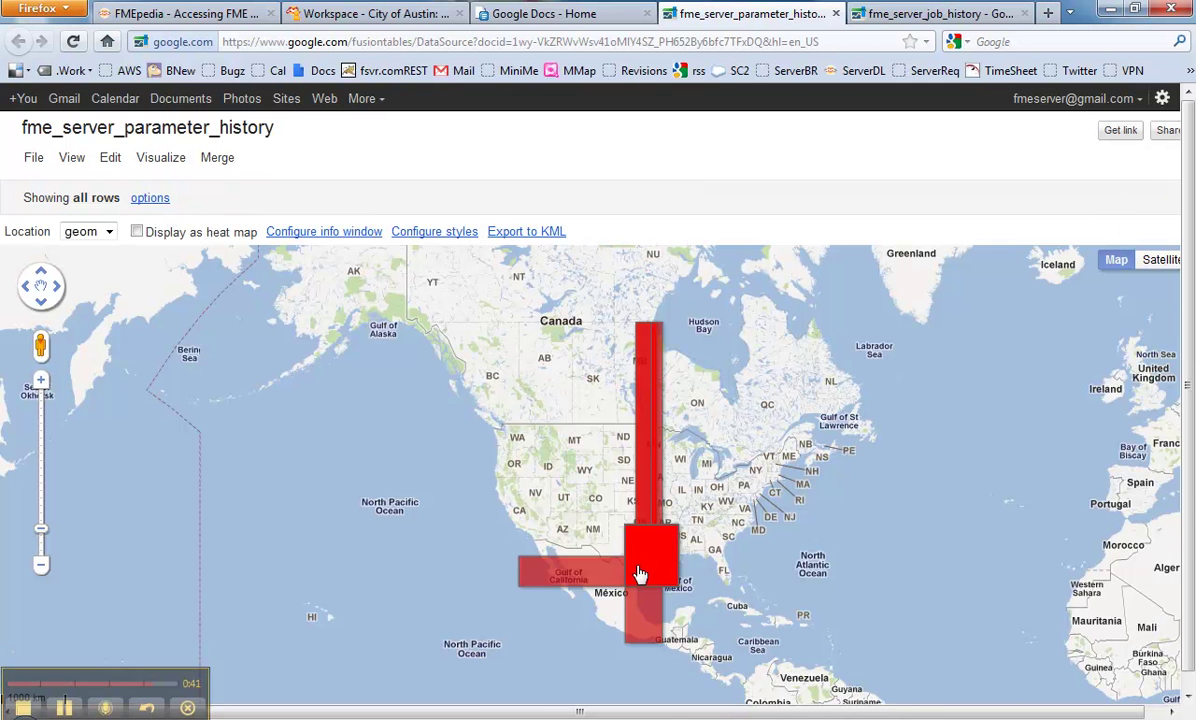
{"action": "scroll", "coordinate": [584, 548], "scroll_direction": "up", "scroll_amount": 1}
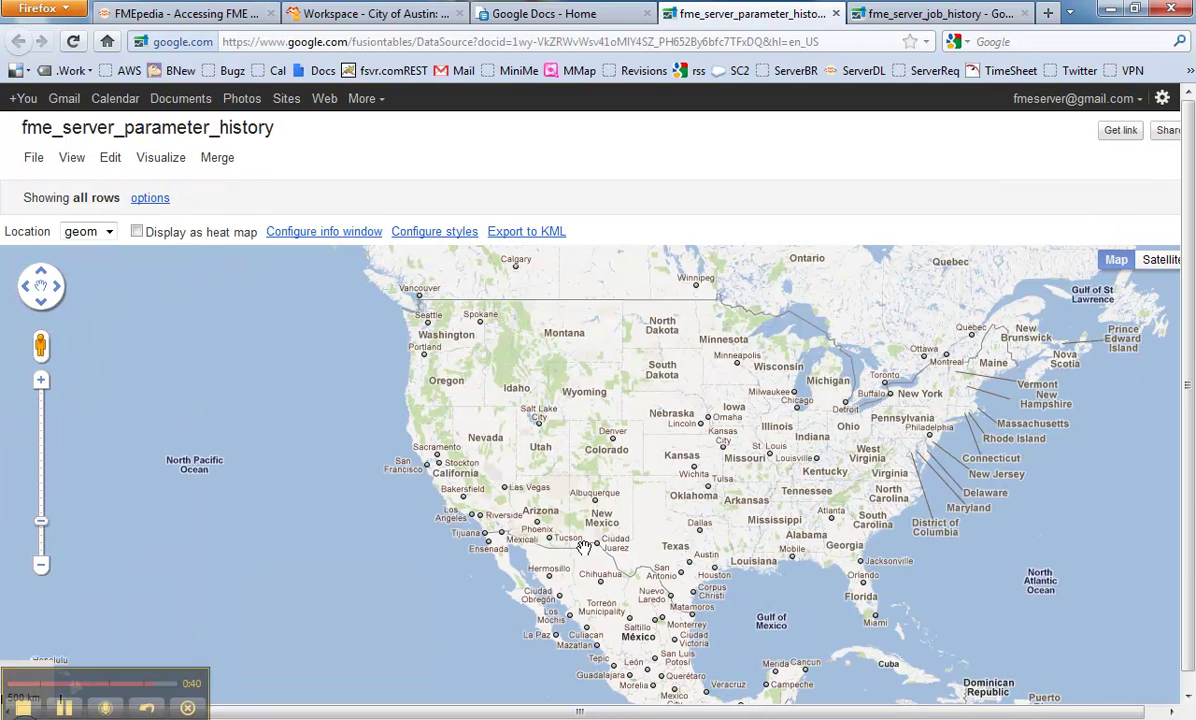
{"action": "scroll", "coordinate": [640, 570], "scroll_direction": "up", "scroll_amount": 1}
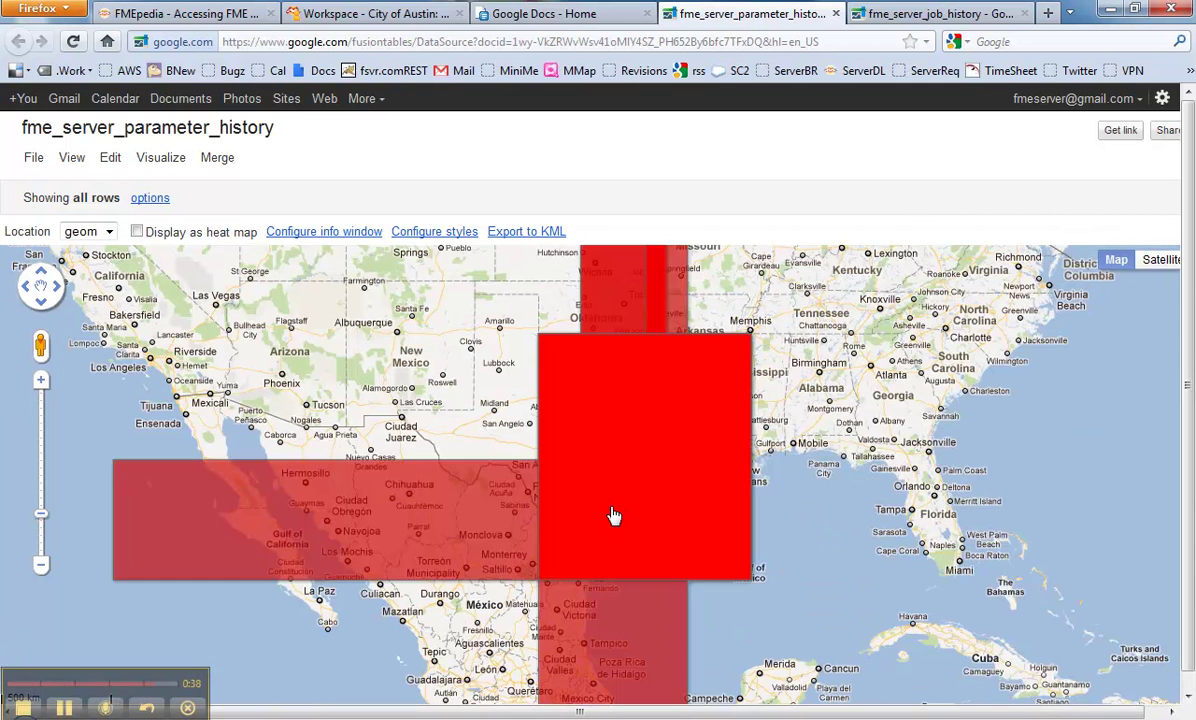